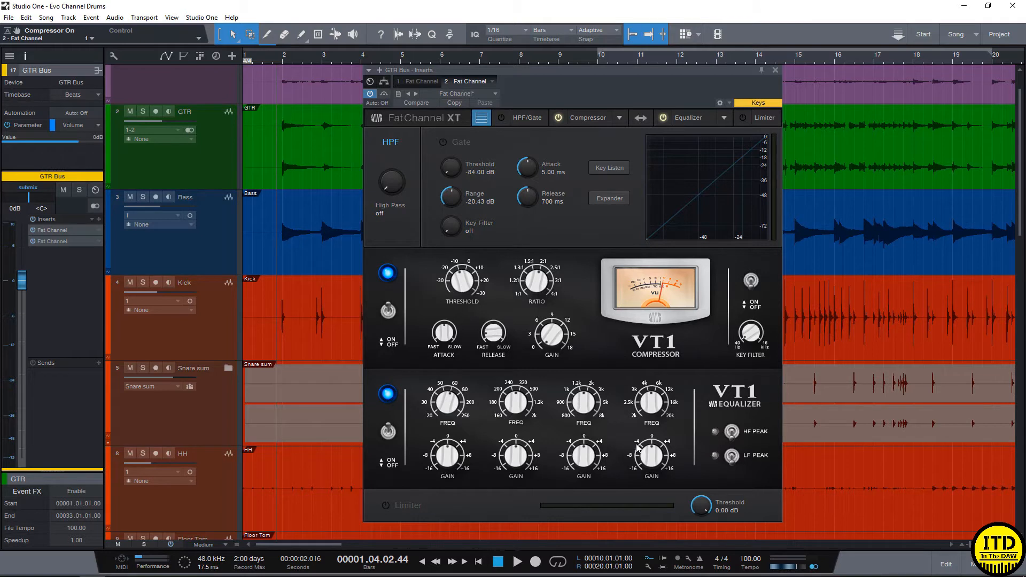
- Try the VT1 equalizer's LF peak switch and return it to shelf, playing a short passage of the mix
click(733, 458)
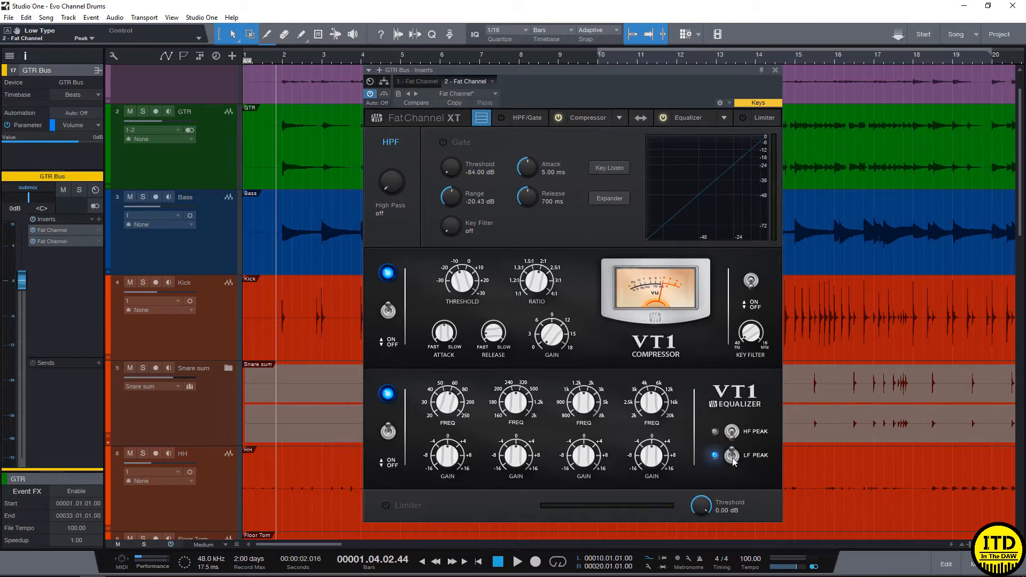
click(732, 459)
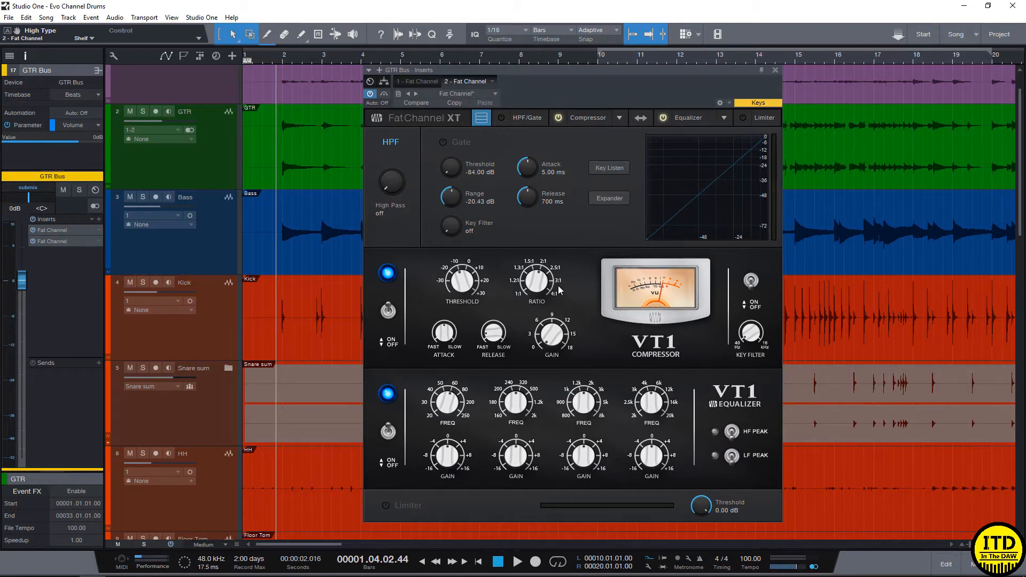
key(space)
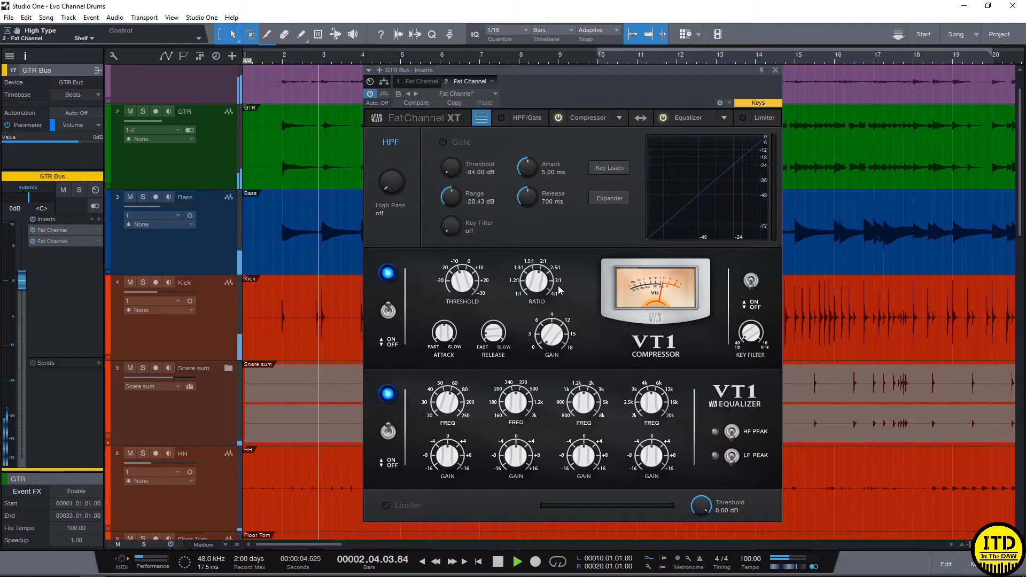
key(space)
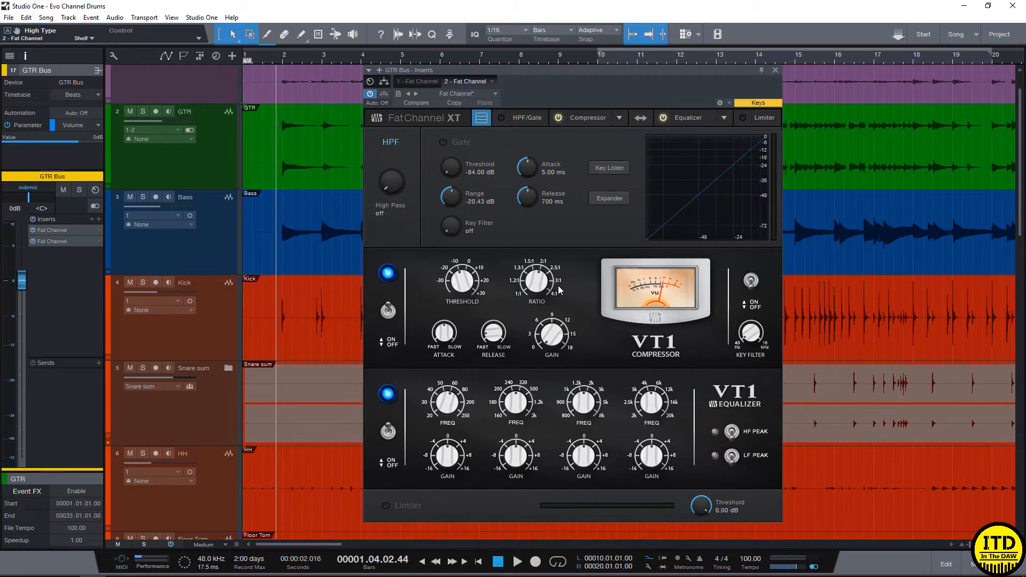
- Solo the guitar bus and display all processing sections of its first Fat Channel together
key(s)
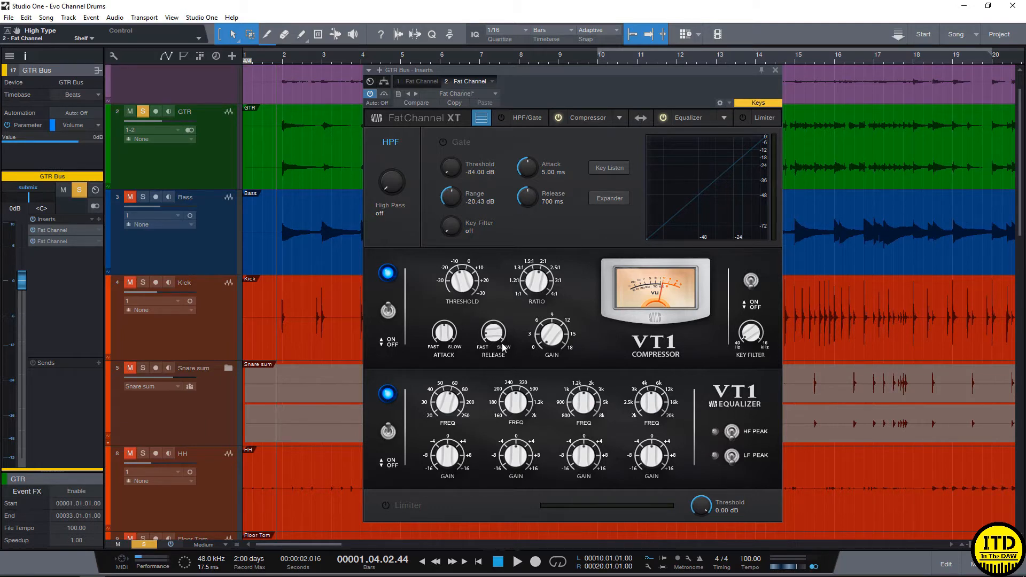
click(416, 84)
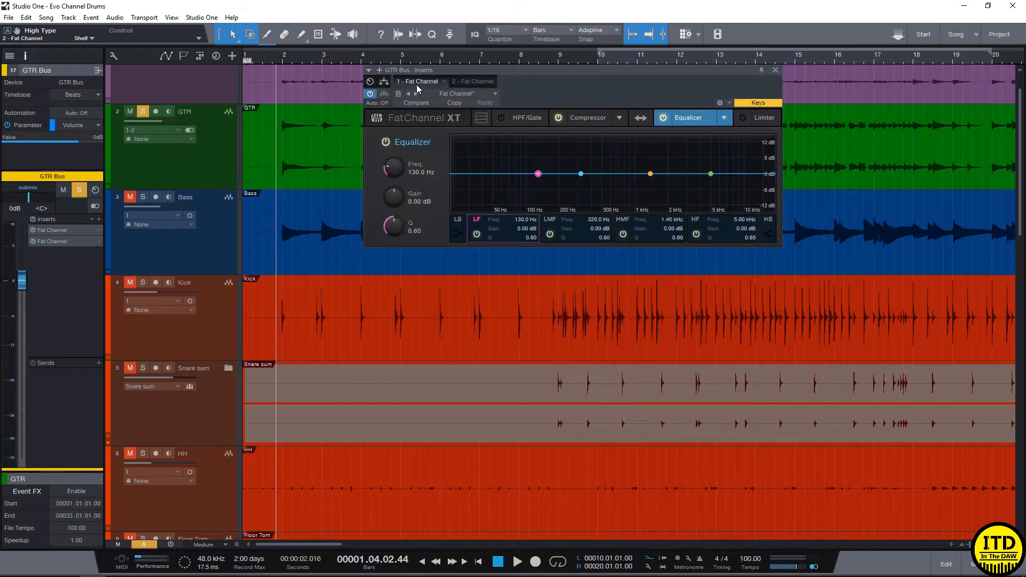
click(481, 118)
- Place the playback start just before bar 10 and audition the soloed guitar with the first Fat Channel in view
drag(548, 75, 561, 161)
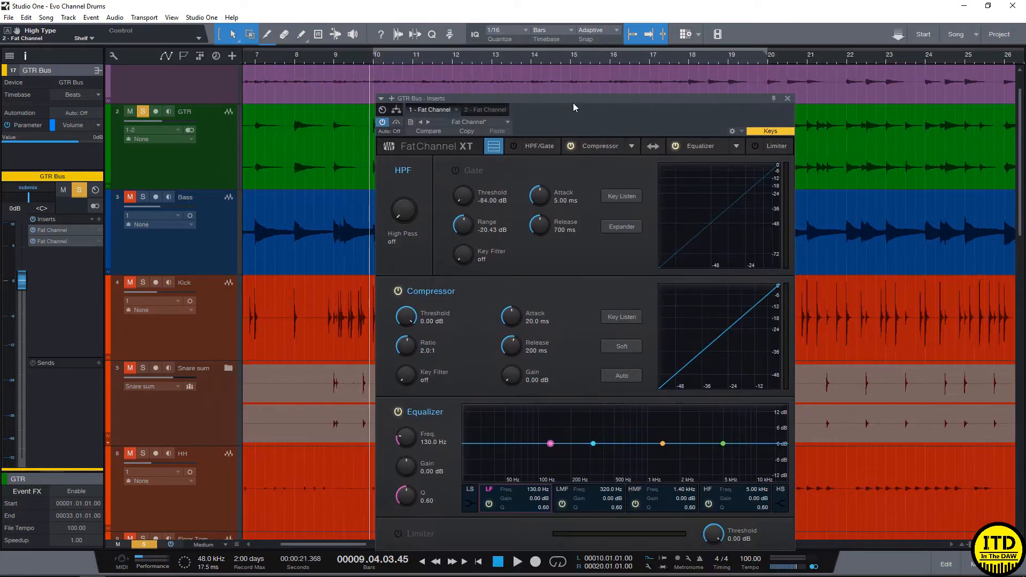
click(480, 110)
click(431, 109)
drag(511, 97, 505, 66)
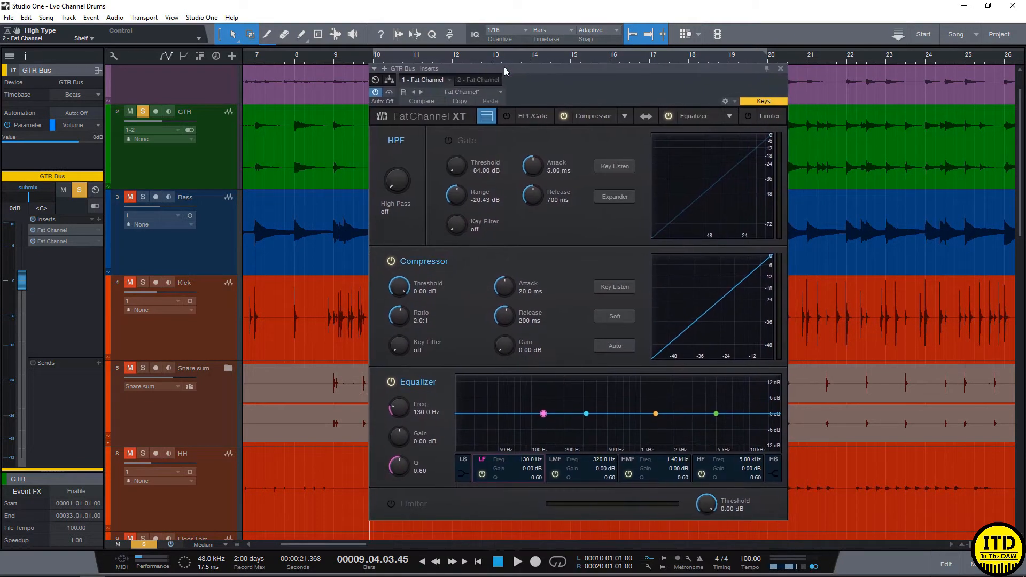
key(space)
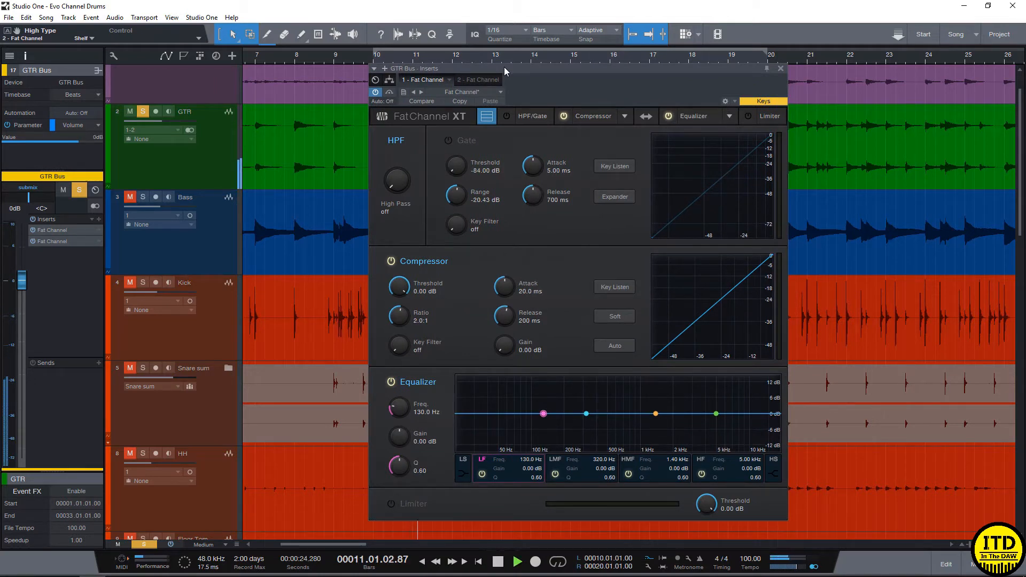
key(space)
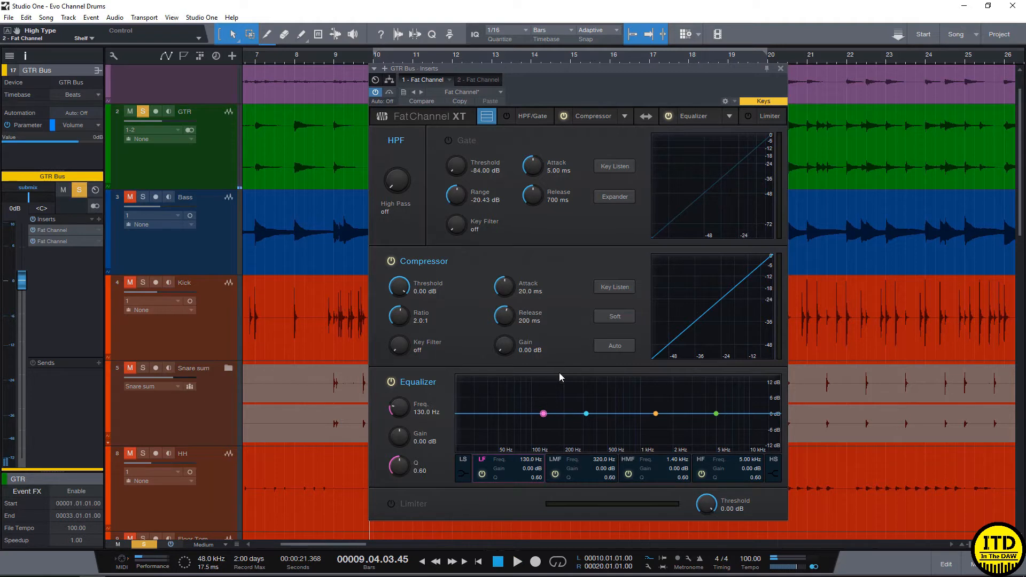
- Boost the equalizer's low-mid band about 4.61 dB at 317.7 Hz with a Q of 2.40
click(587, 414)
drag(587, 414, 588, 405)
scroll(587, 405, up, 3)
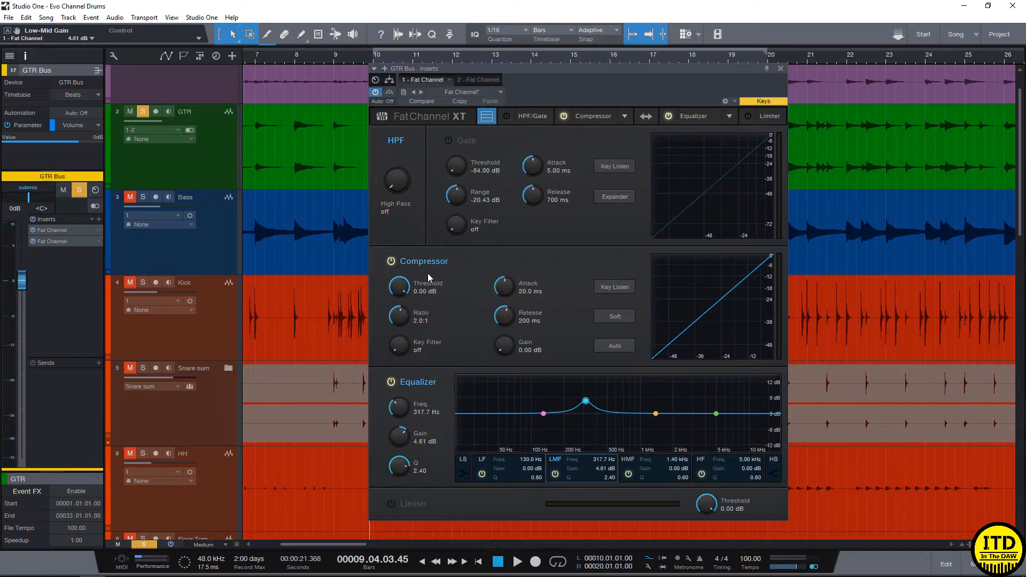
- Place the equalizer before the compressor and cut the low-mid band by 5.98 dB at 178.7 Hz during playback
click(646, 116)
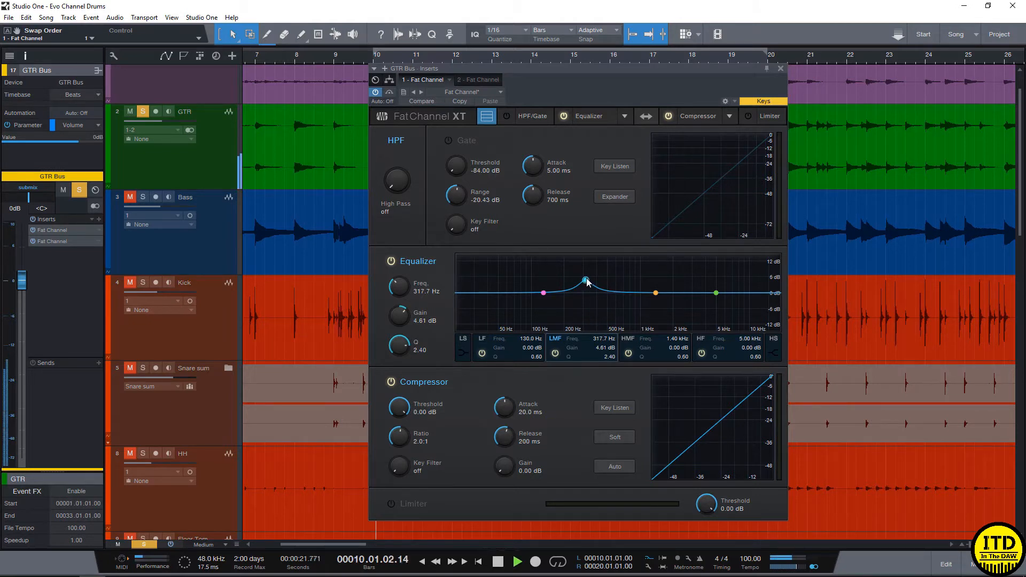
drag(587, 281, 558, 306)
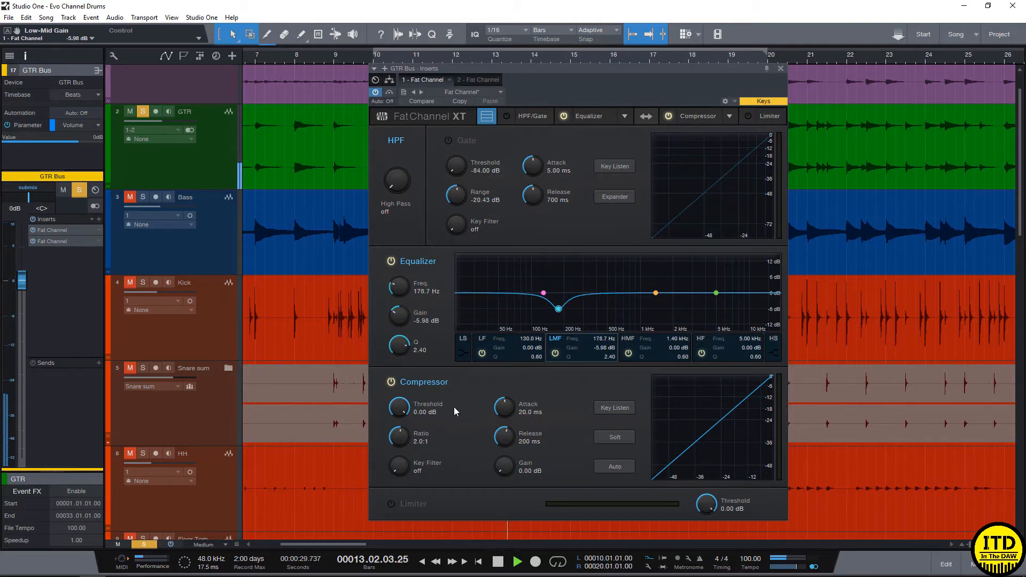
click(656, 293)
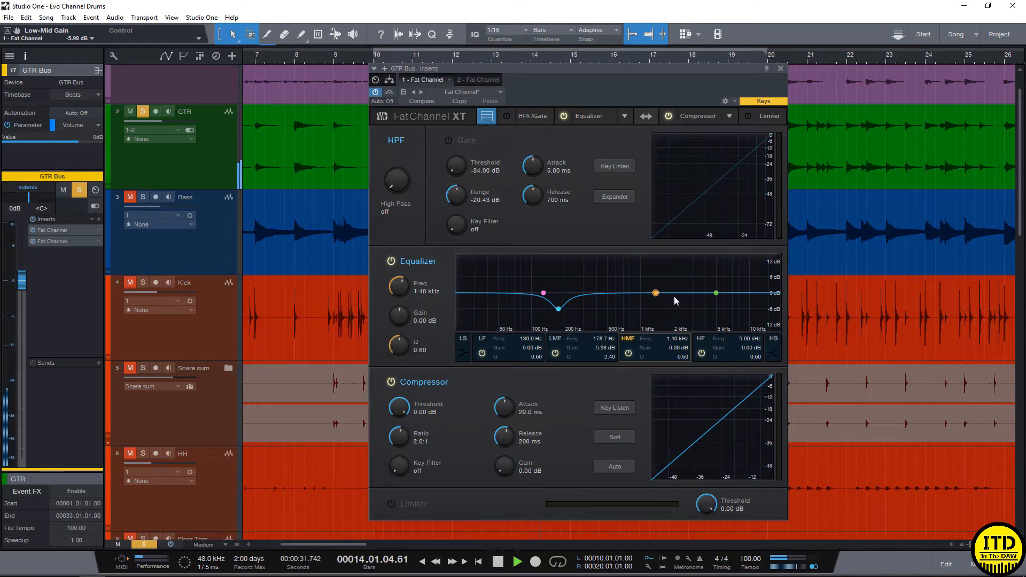
key(space)
- Lower the compressor threshold to -36.12 dB while auditioning the guitar
drag(412, 411, 403, 428)
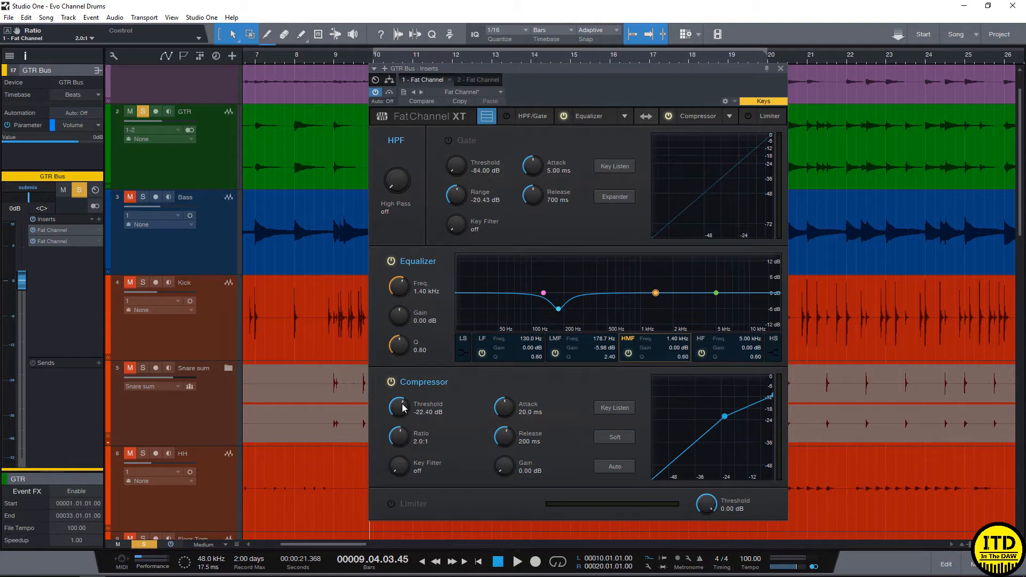
key(space)
drag(402, 409, 398, 426)
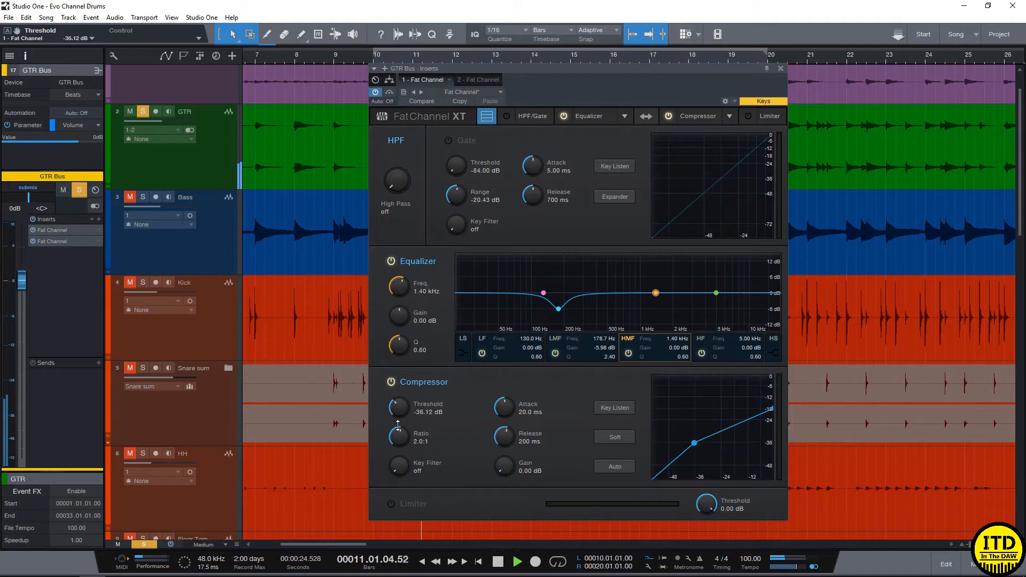
key(space)
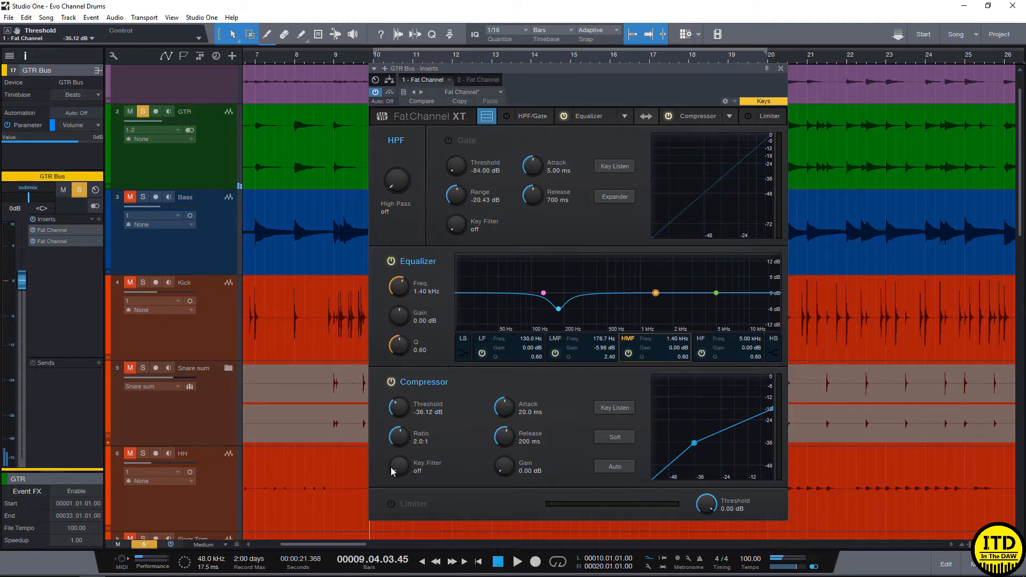
- Set the compressor's key filter to 575.4 Hz and its threshold to -42.56 dB during playback
drag(399, 464, 399, 438)
key(space)
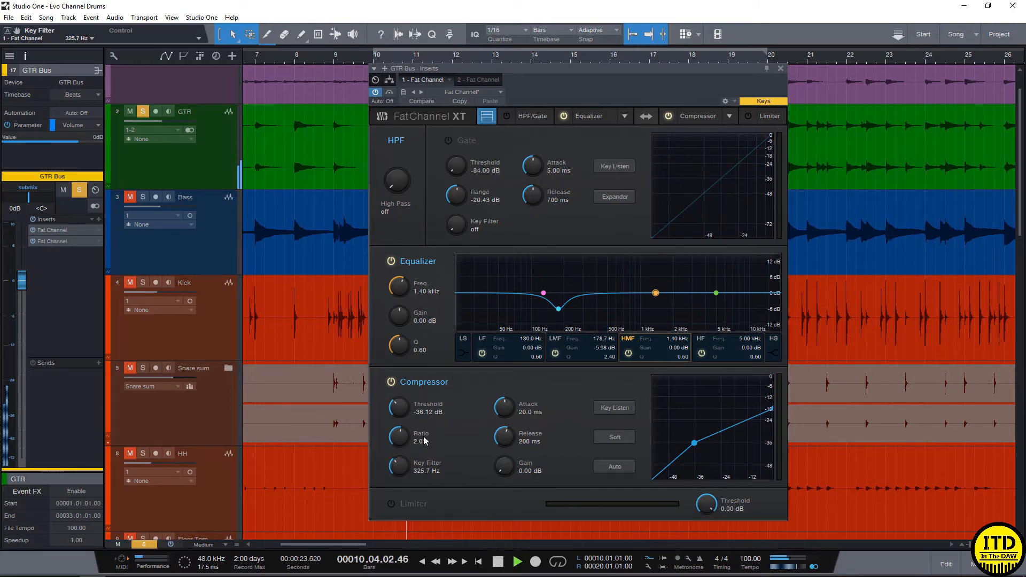
drag(406, 461, 403, 420)
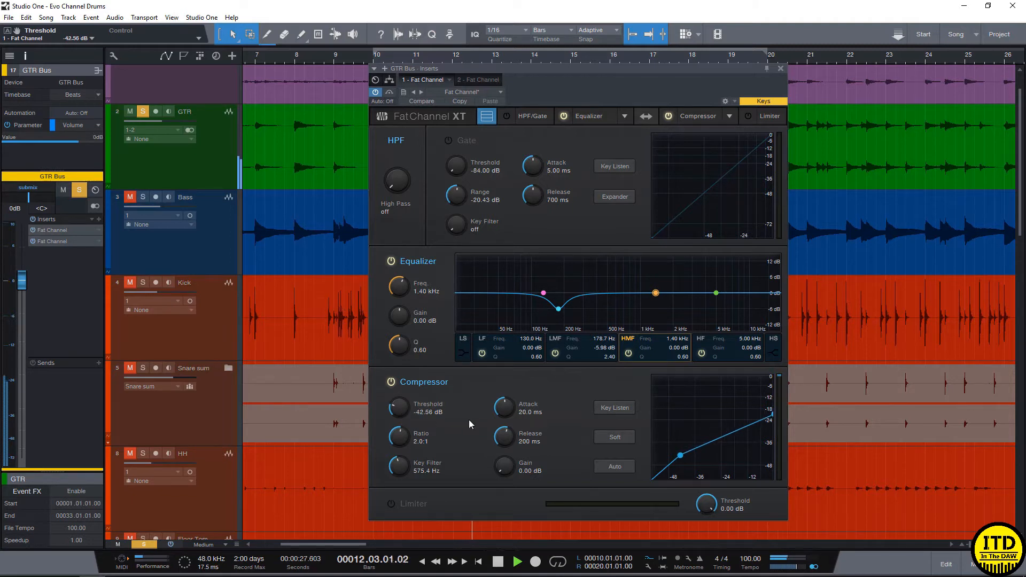
- Set the compressor's attack to 6.62 ms, release to 92.9 ms and threshold to -40.04 dB
drag(512, 411, 503, 458)
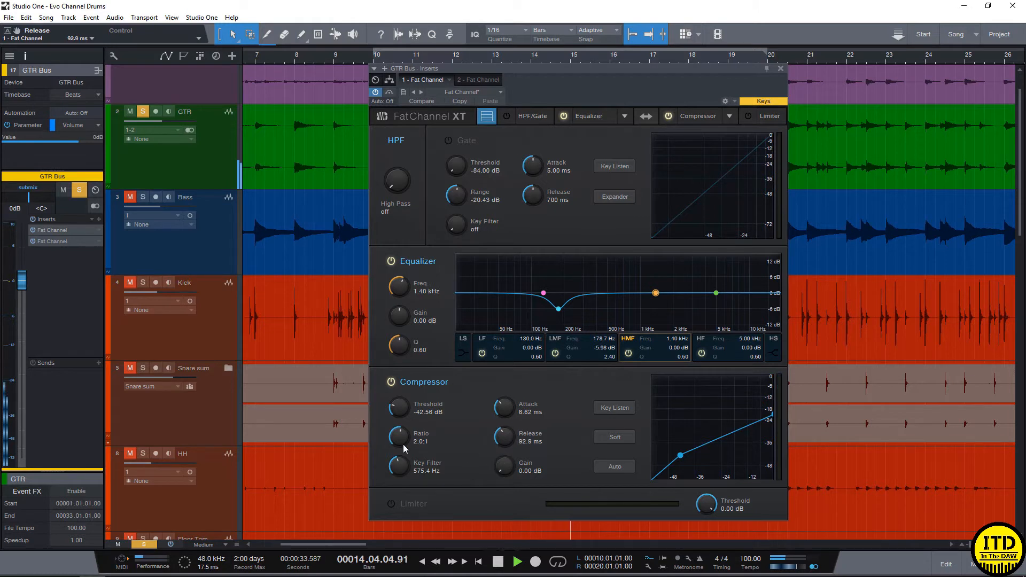
drag(412, 416, 409, 407)
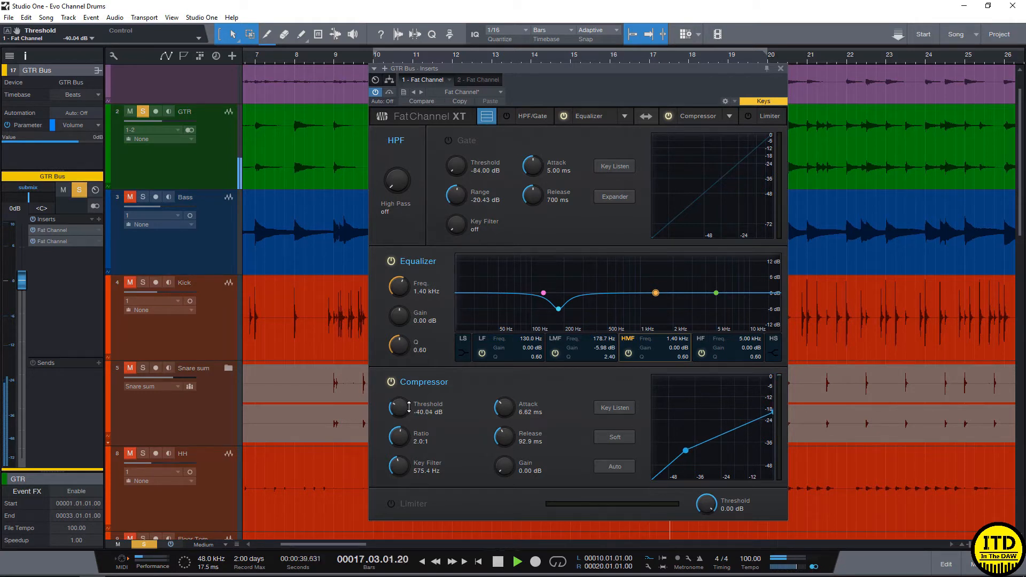
key(space)
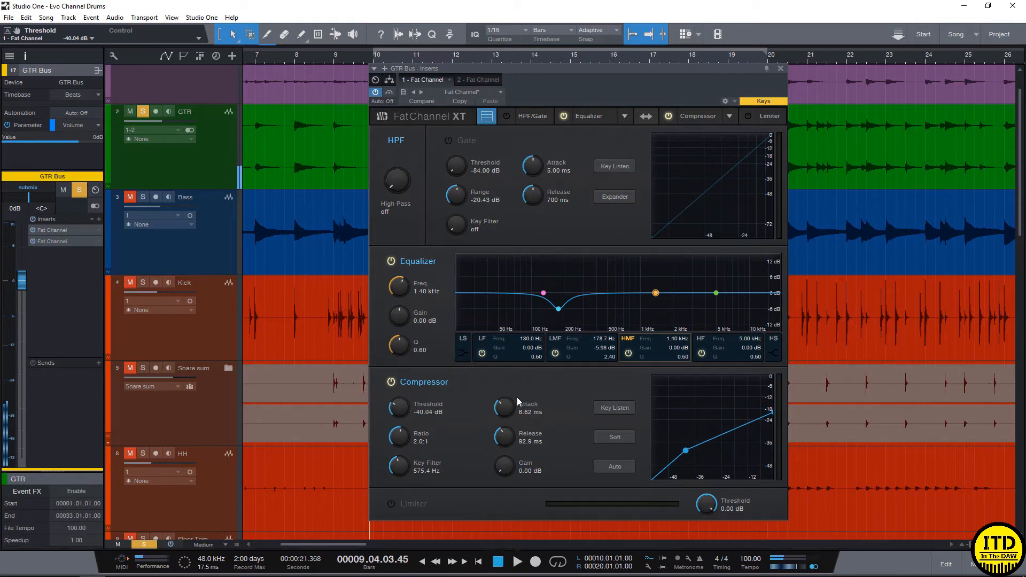
- Boost the equalizer's high-mid band 7.55 dB at 1.47 kHz with Q 3.00 and play the guitar from bar 16
drag(656, 293, 660, 278)
drag(663, 70, 651, 205)
key(ctrl+space)
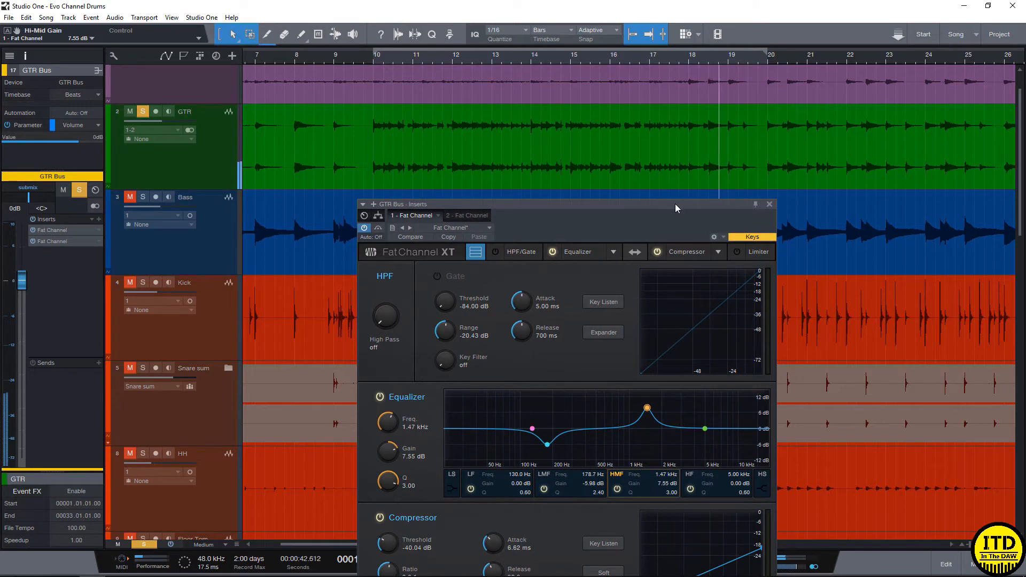
key(ctrl+space)
drag(642, 205, 610, 117)
- Set the high-mid band to -5.98 dB at 2.09 kHz with Q 2.20 and the high band to 4.22 dB at 6.69 kHz
drag(616, 320, 689, 330)
scroll(632, 361, up, 2)
scroll(635, 360, down, 3)
click(674, 341)
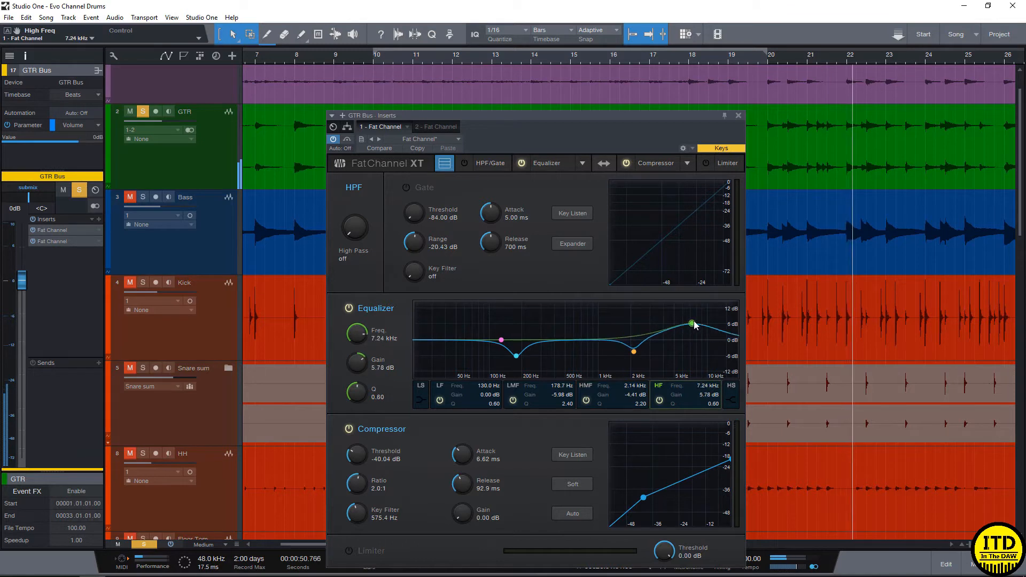
click(636, 362)
drag(637, 363, 635, 367)
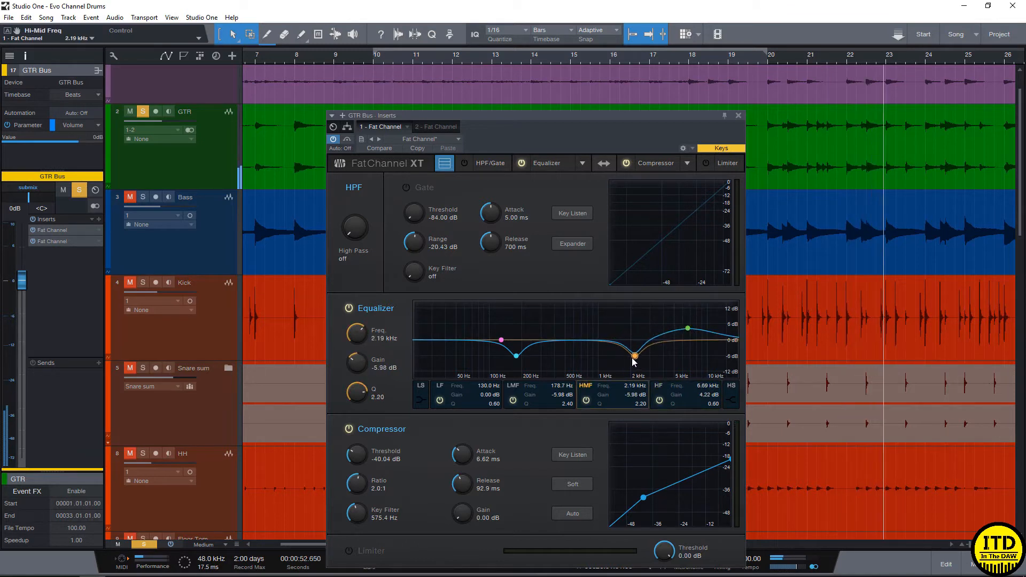
- Compare the guitar's sound with the first Fat Channel bypassed and re-enabled
click(333, 140)
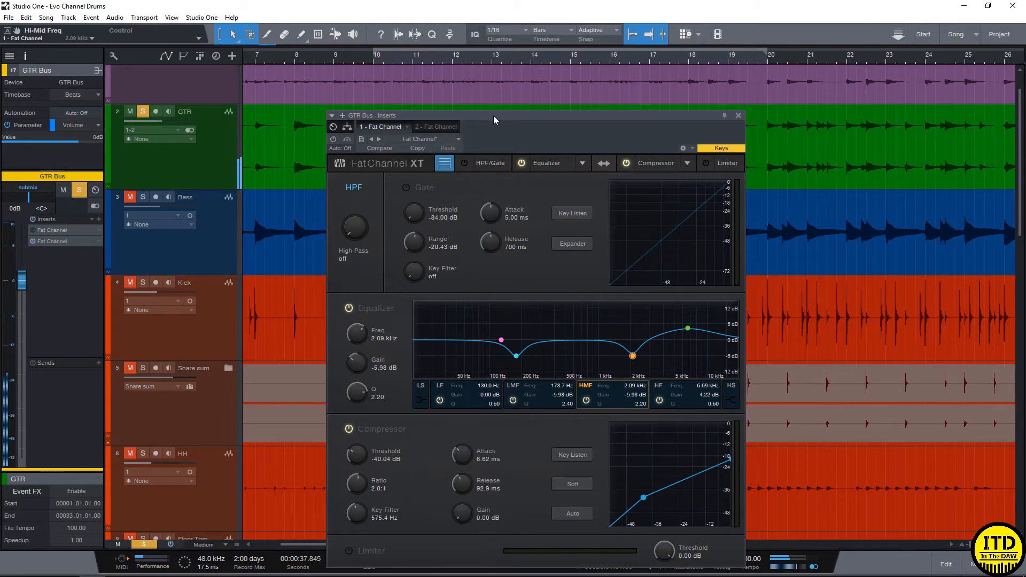
drag(493, 116, 450, 73)
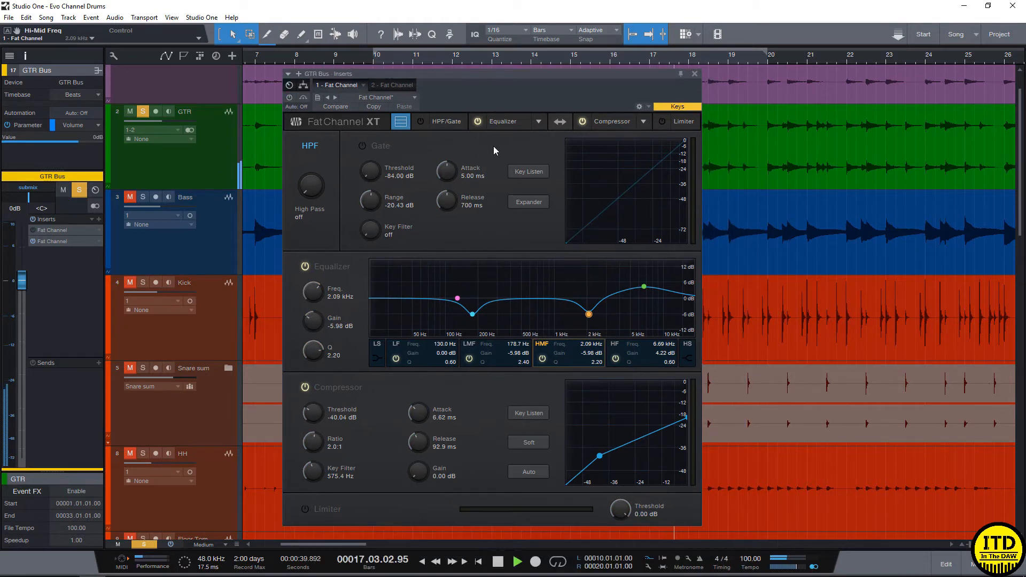
click(473, 315)
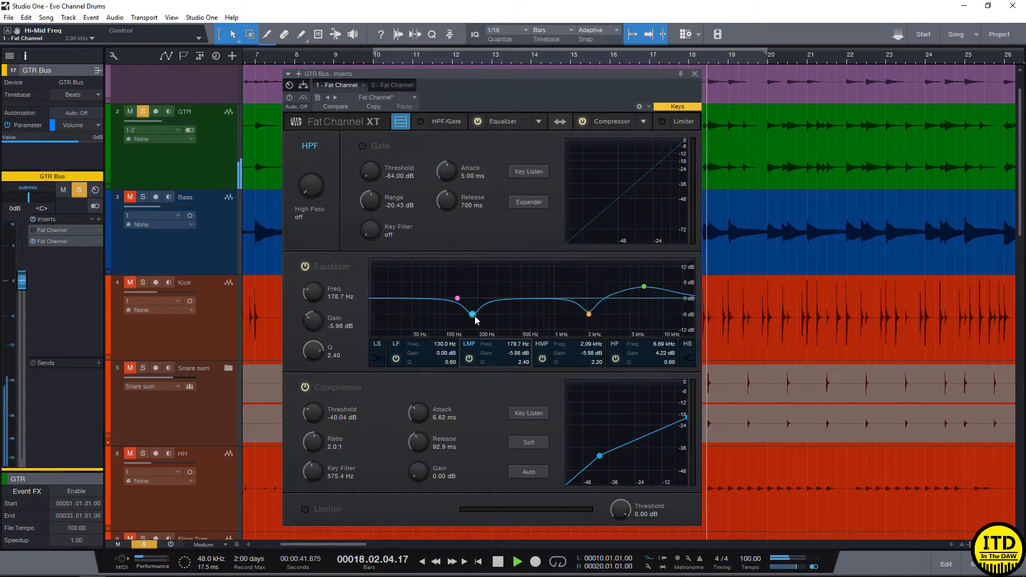
key(space)
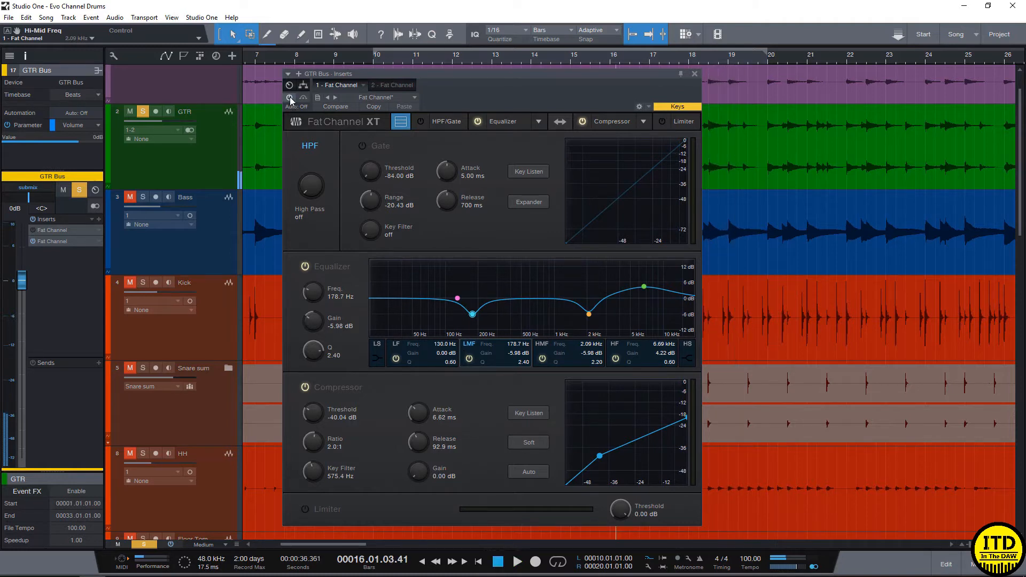
click(289, 98)
key(space)
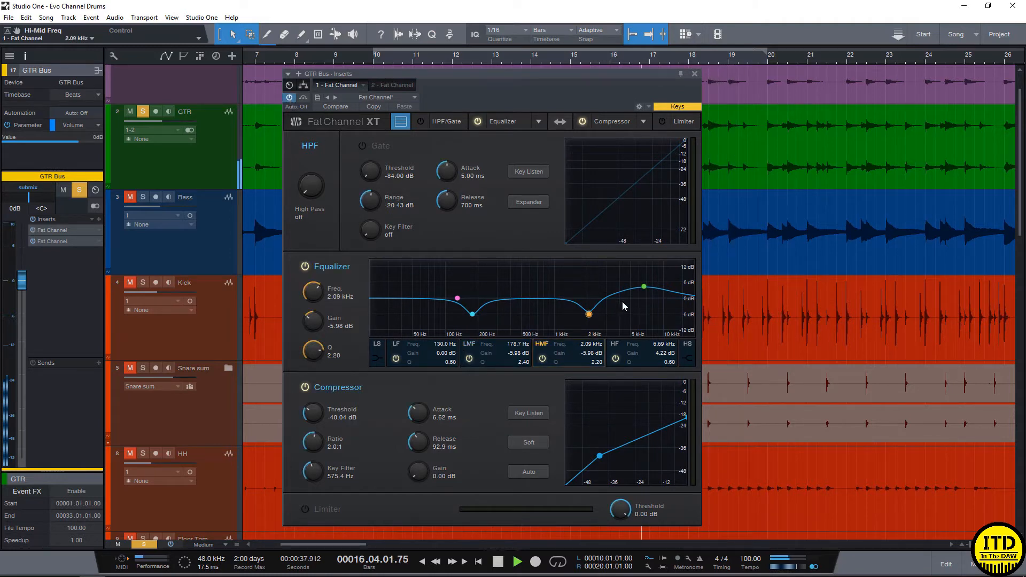
- Reduce the equalizer's high band to a 1.27 dB boost at 6.47 kHz while auditioning the guitar
drag(644, 287, 642, 295)
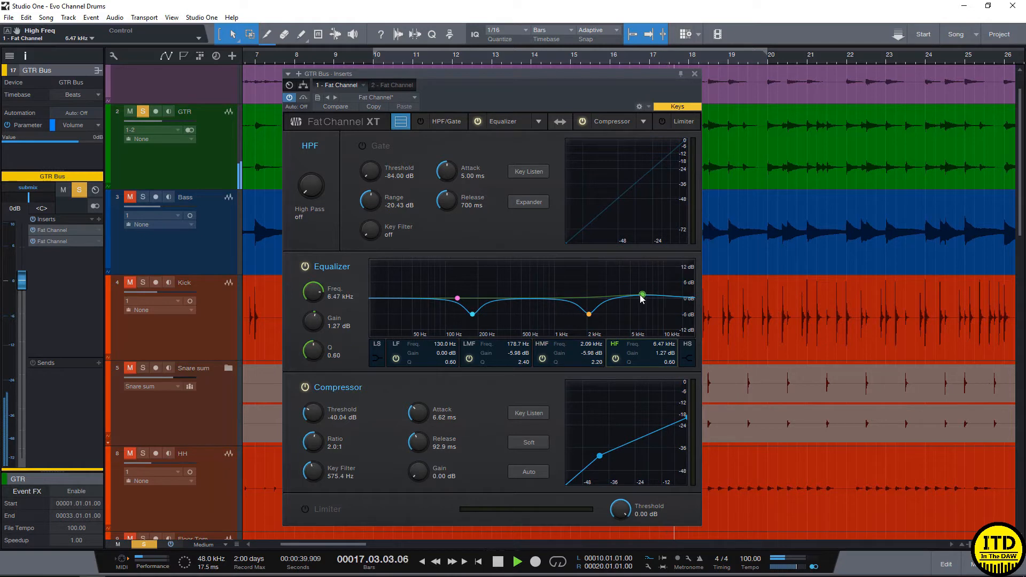
click(590, 314)
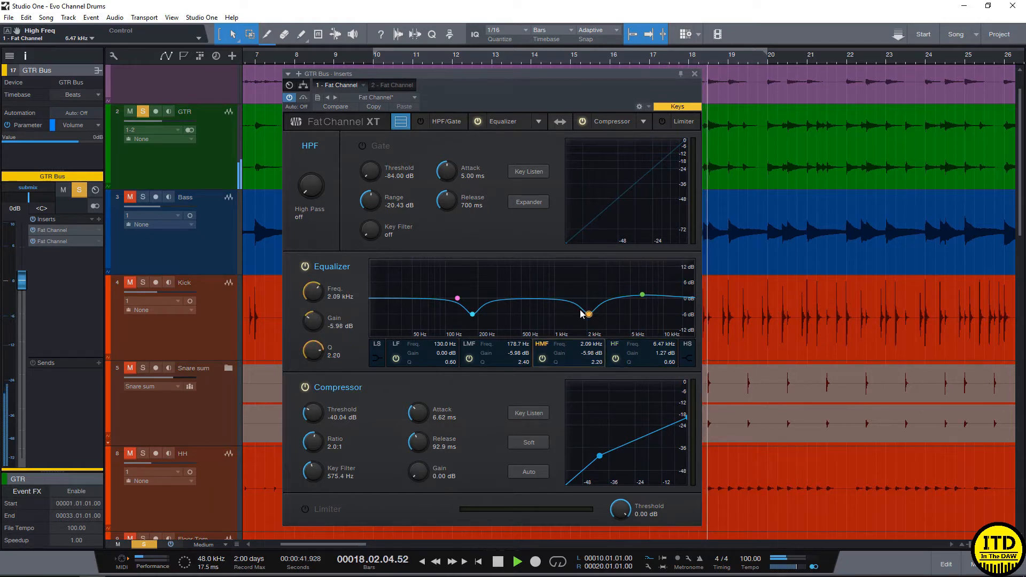
key(space)
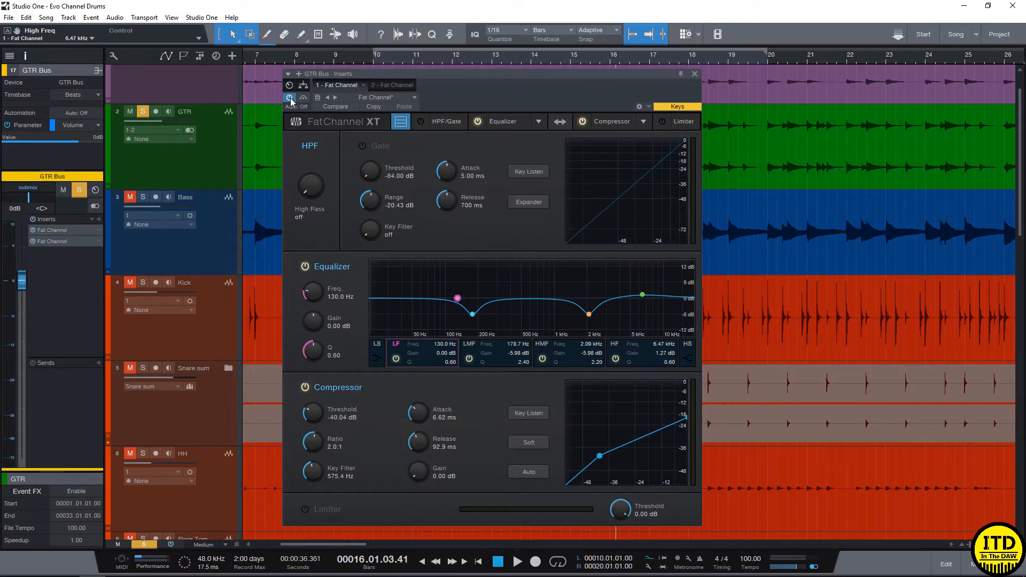
- Bypass the first Fat Channel and place the VT1 equalizer before the VT1 compressor in the second one
click(391, 85)
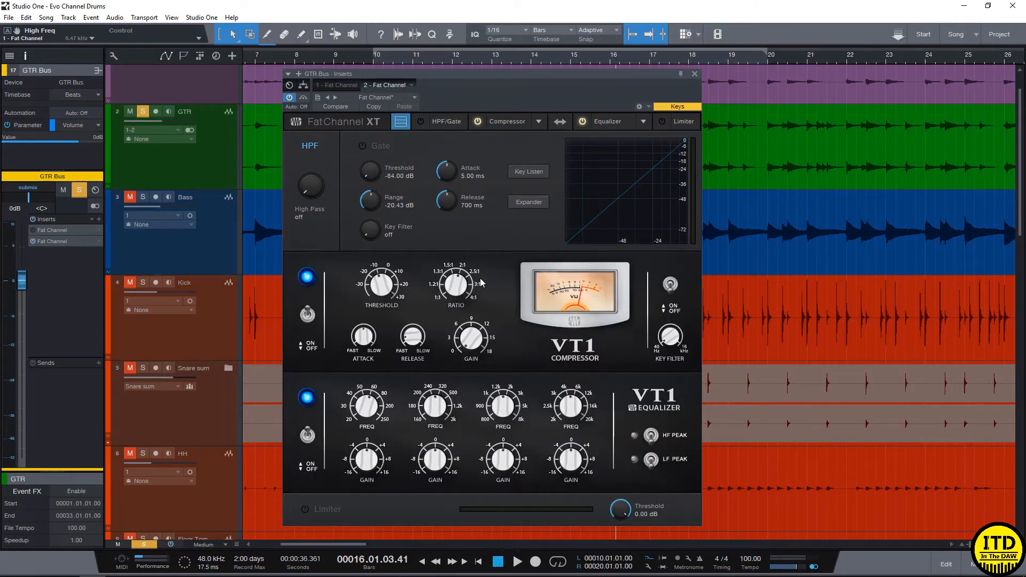
click(558, 122)
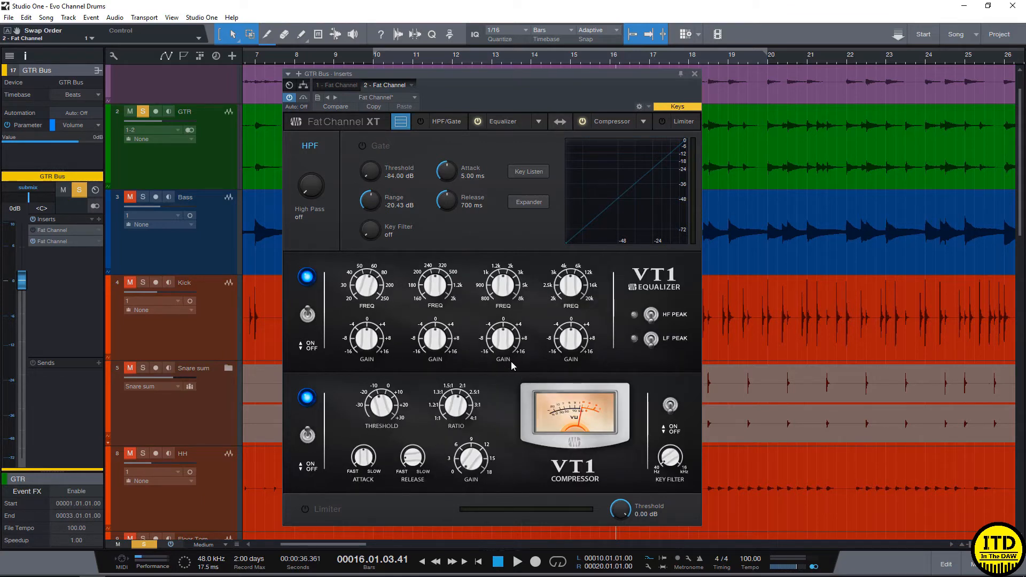
- Shape the guitar with the VT1 equalizer, boosting the high band 4.63 dB, cutting the high-mids, adjusting the low-mids and setting the low frequency to 62.12 Hz
key(space)
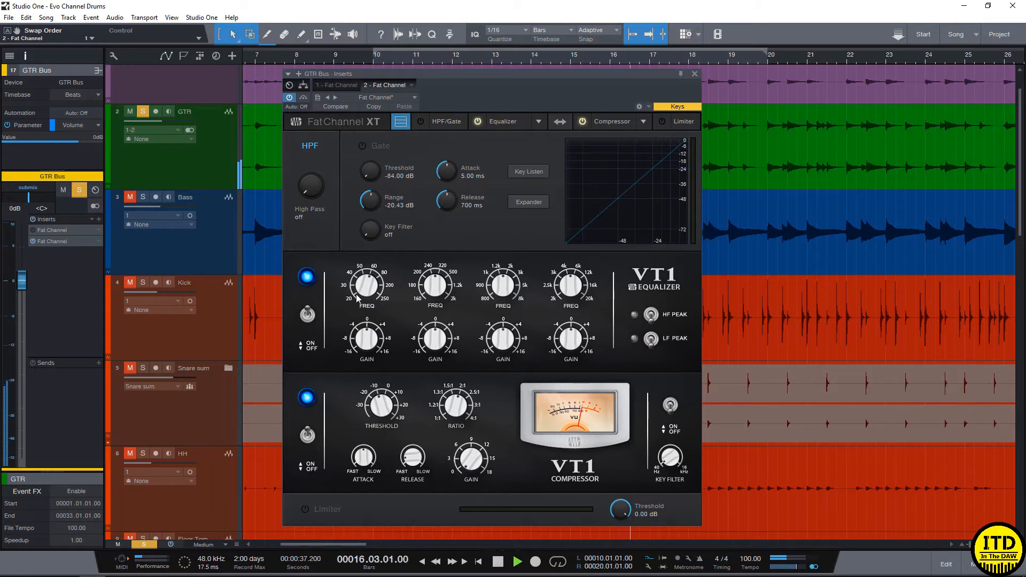
mouse_move(570, 285)
mouse_down()
mouse_move(568, 274)
mouse_move(578, 338)
mouse_move(575, 299)
mouse_up()
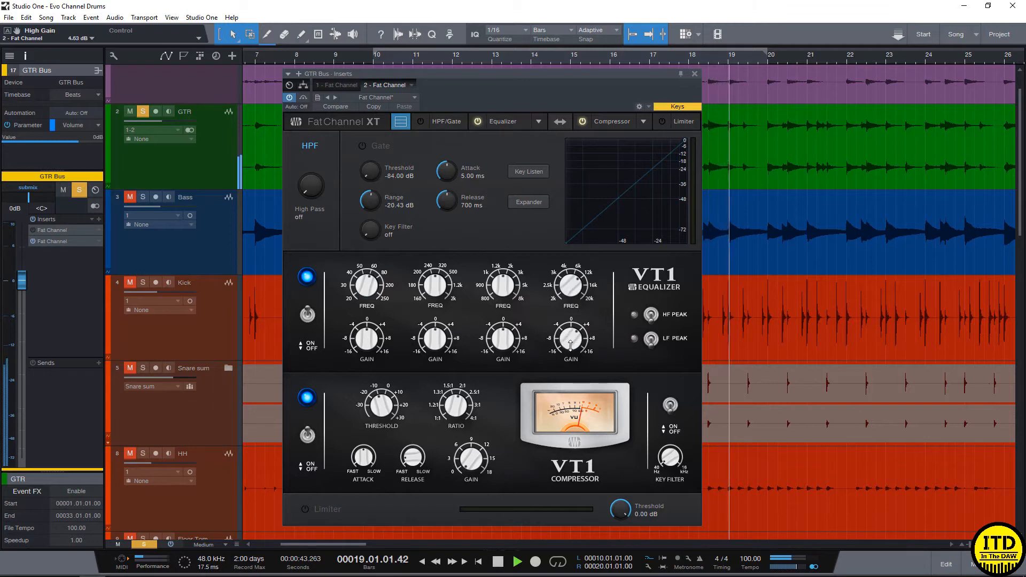
drag(503, 339, 458, 353)
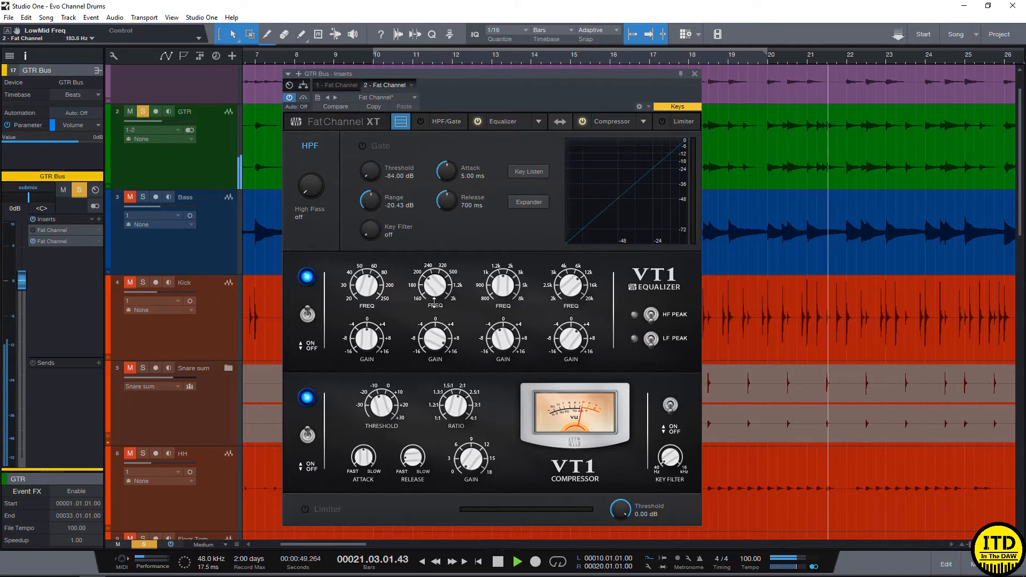
drag(434, 301, 437, 300)
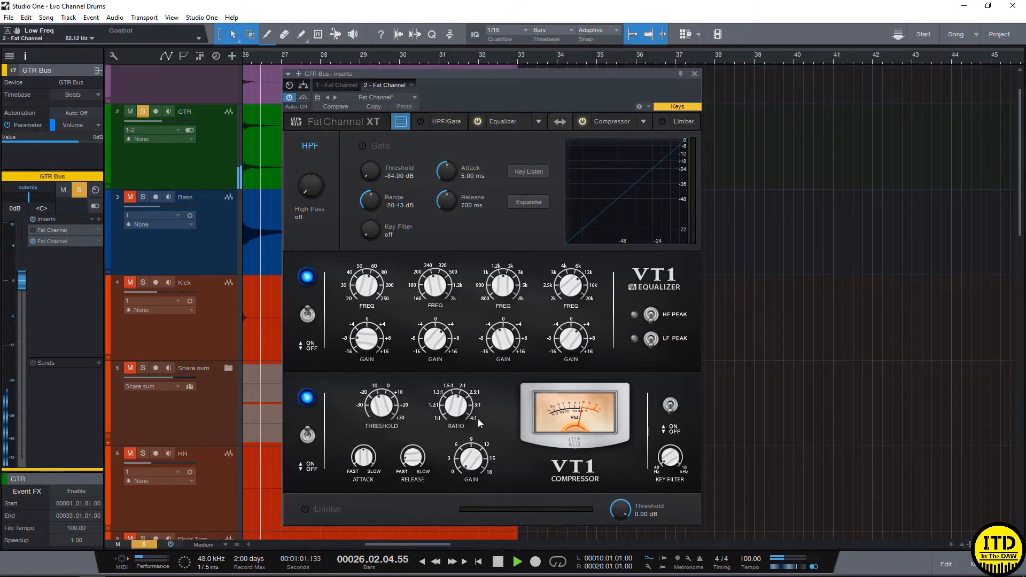
- Set the VT1 compressor to a 4.00 ratio, -37 dB threshold and 17.6 ms attack, adjust its release, and cut the equalizer's low gain to -15.83 dB
key(space)
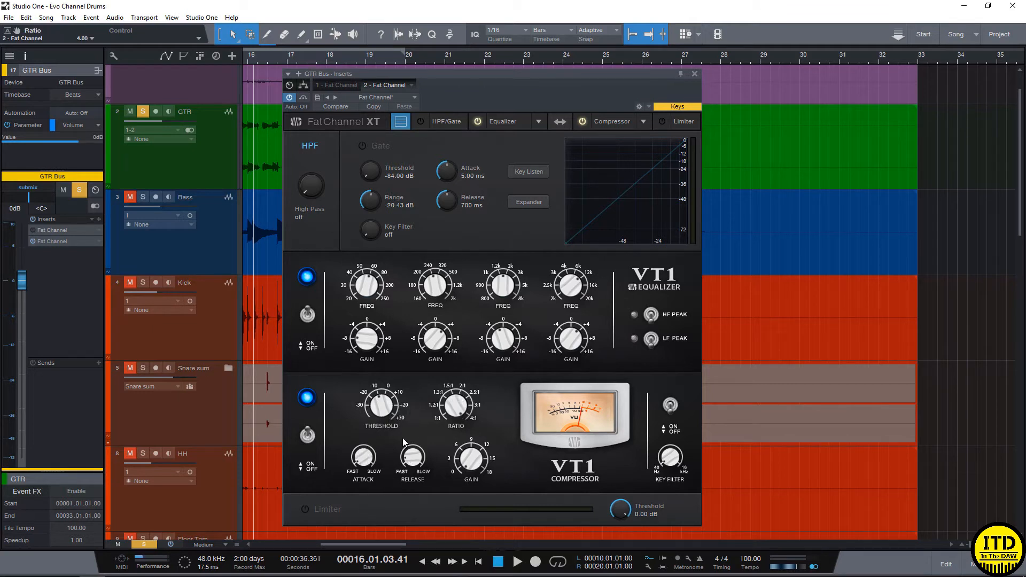
key(space)
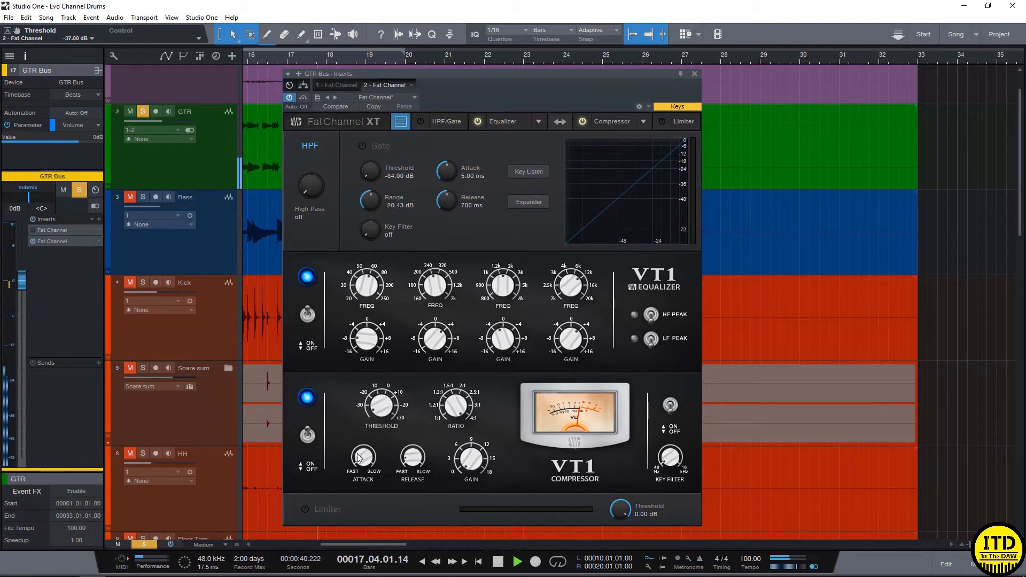
drag(362, 455, 363, 418)
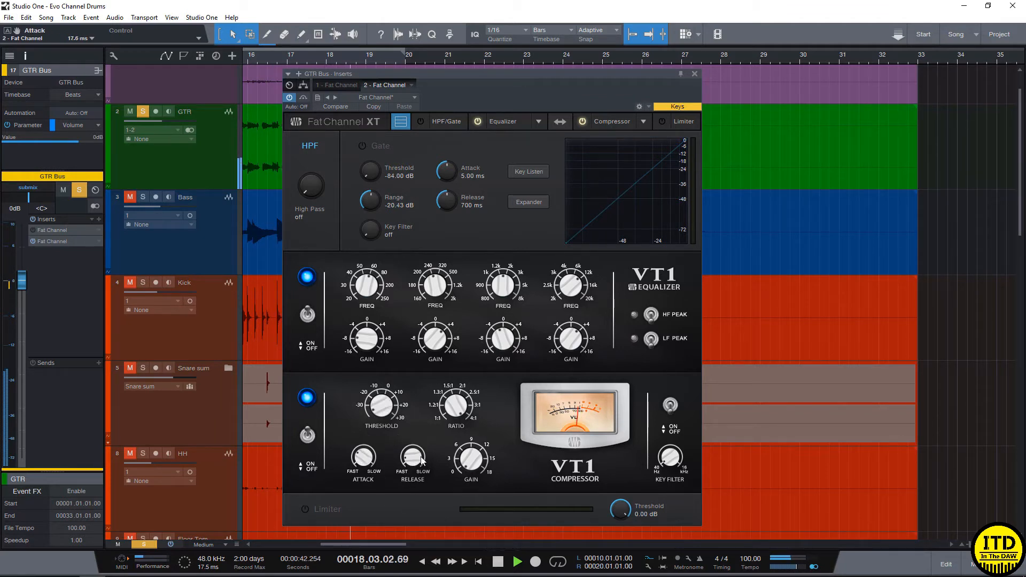
drag(415, 456, 396, 467)
drag(391, 401, 391, 386)
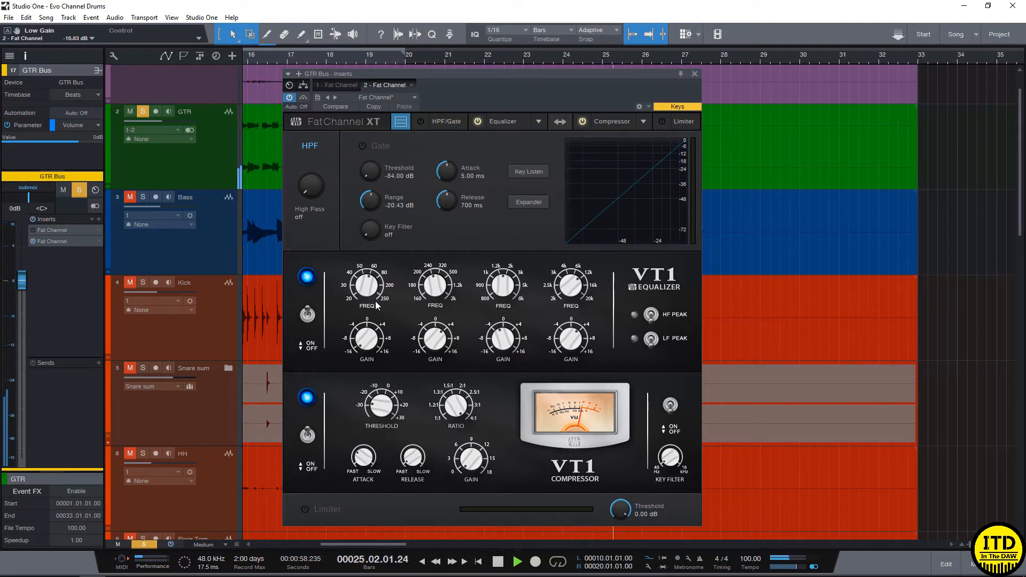
key(space)
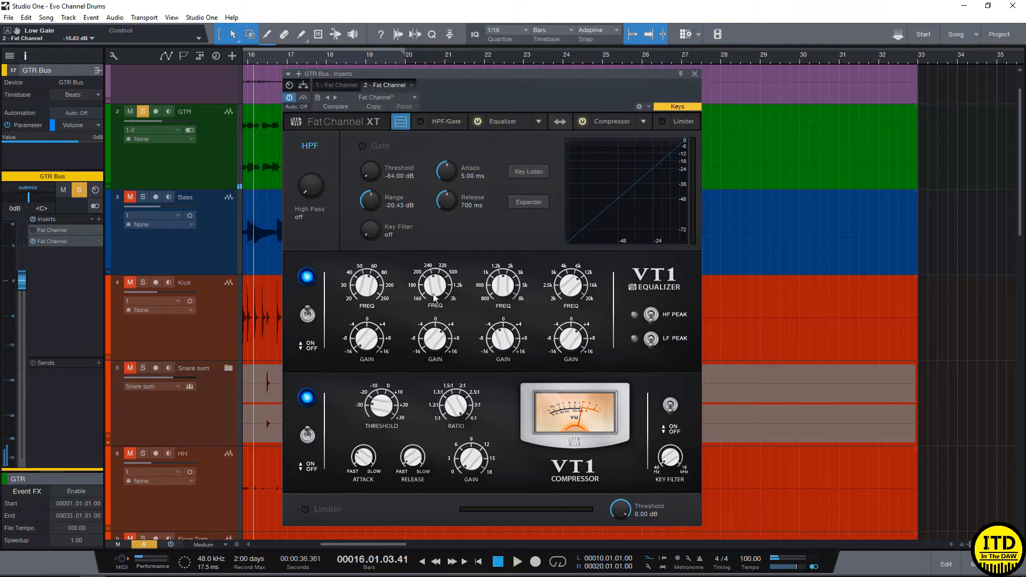
- Compare the guitar's sound with the second Fat Channel's VT1 processing bypassed and enabled
key(space)
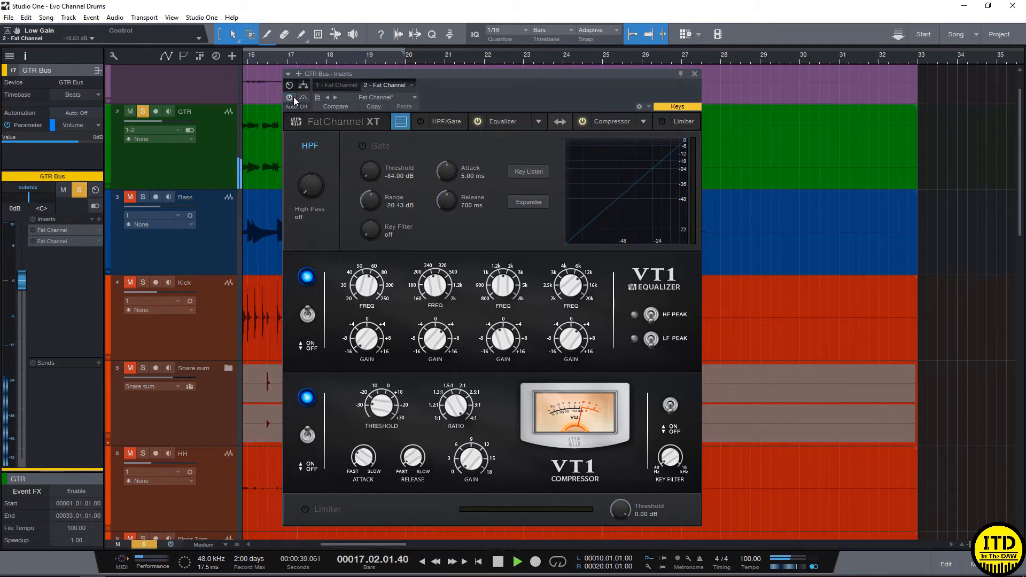
click(291, 99)
click(291, 98)
click(290, 98)
key(space)
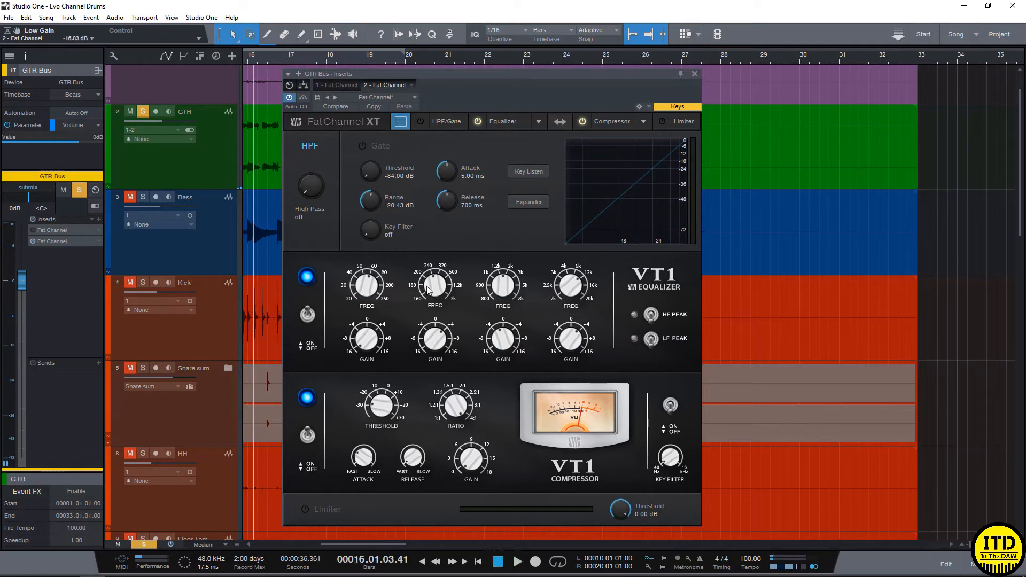
- Sweep the VT1 equalizer's low-mid frequency while auditioning the guitar and set that band's gain to -1.85 dB
drag(436, 350, 436, 321)
key(space)
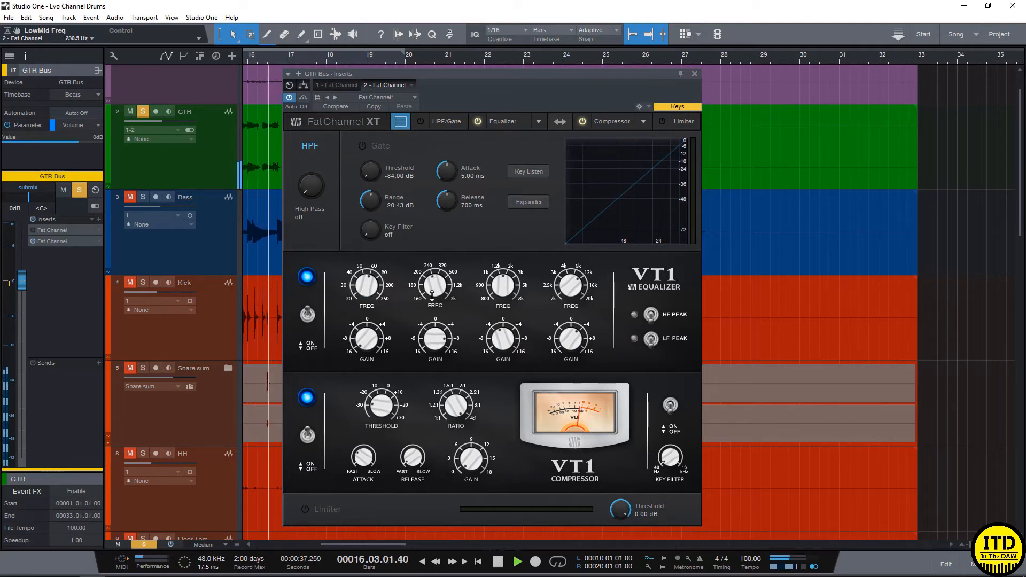
drag(433, 310, 444, 381)
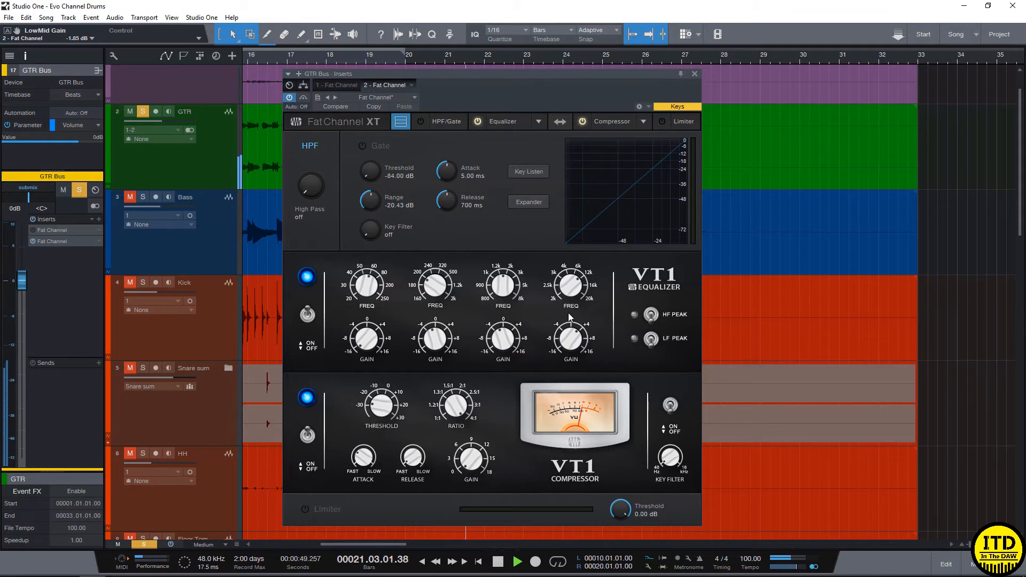
- Adjust the VT1 equalizer's high-band gain and set the compressor threshold to -37 dB during playback
drag(573, 339, 573, 354)
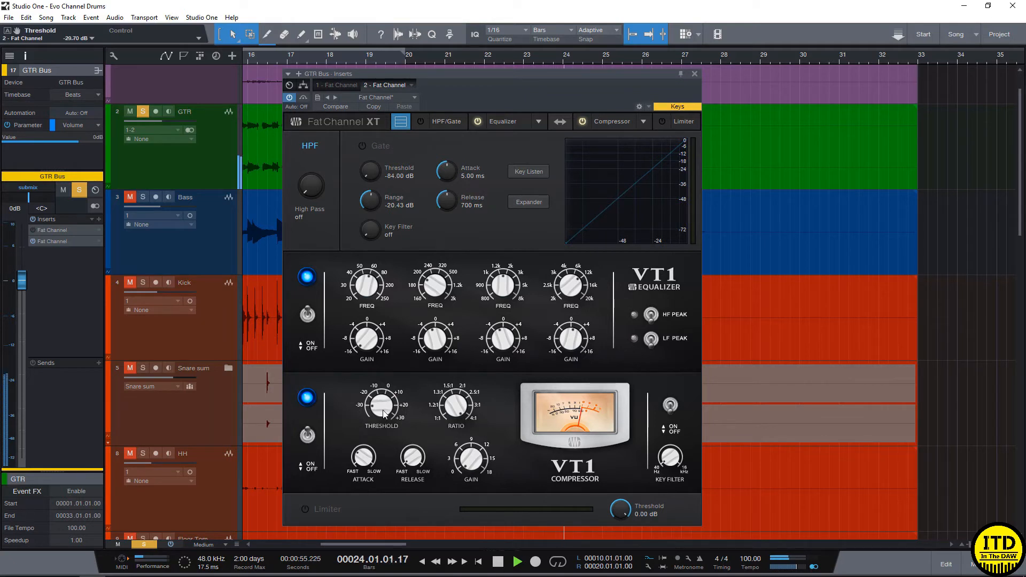
drag(384, 413, 385, 418)
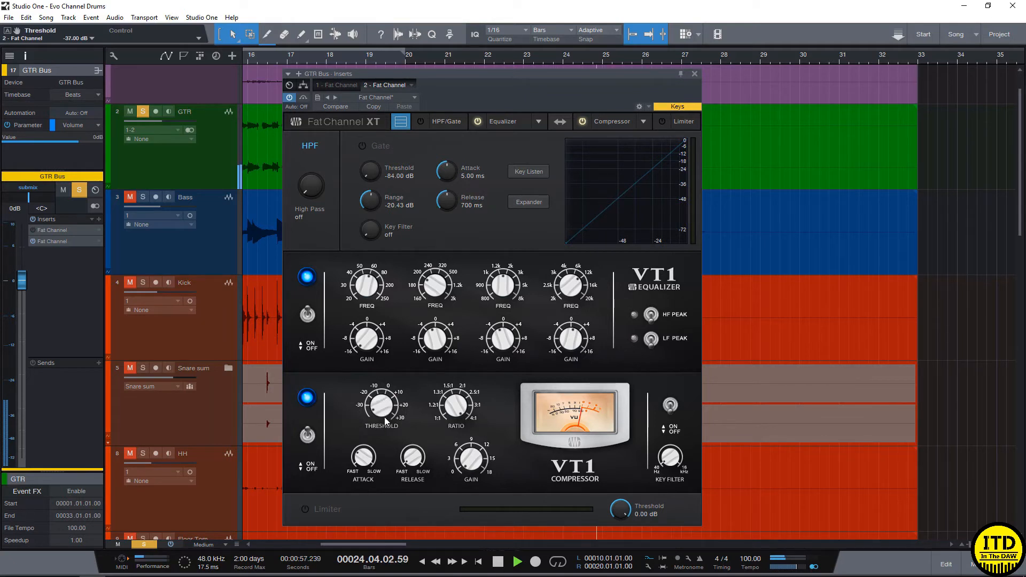
key(space)
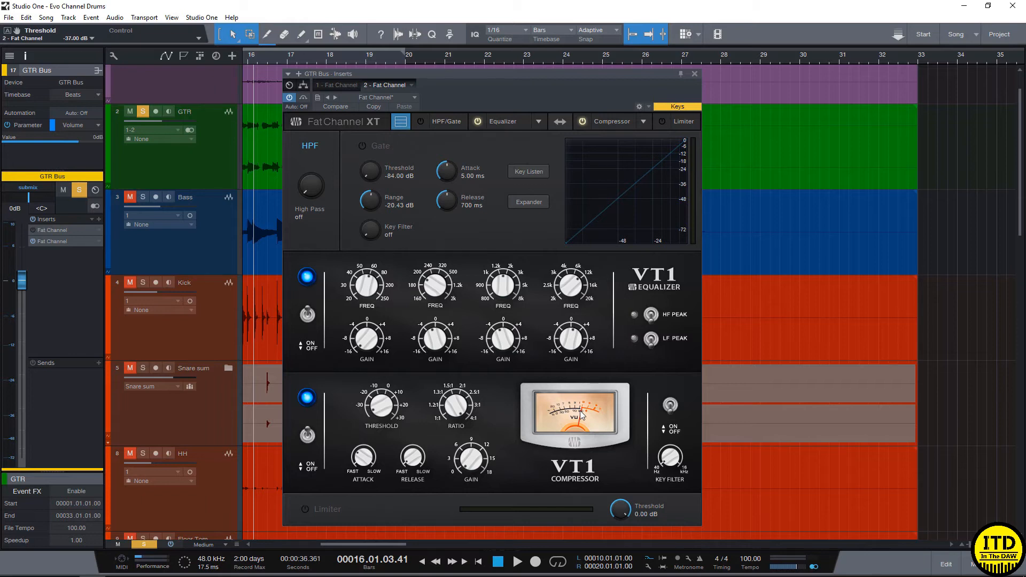
- Compare the bypassed guitar with the revised VT1 equalizer and compressor settings
click(289, 98)
key(space)
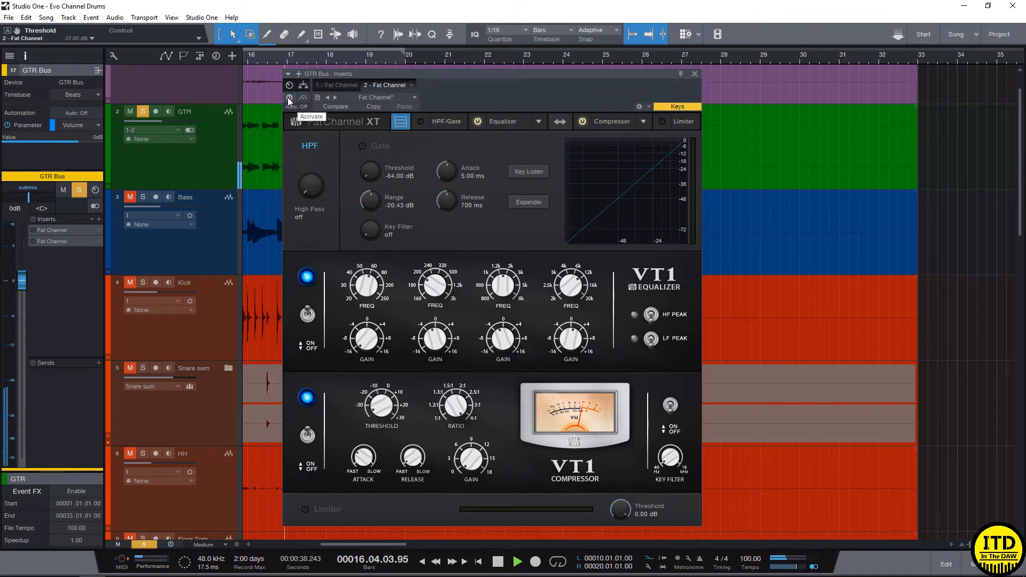
click(287, 97)
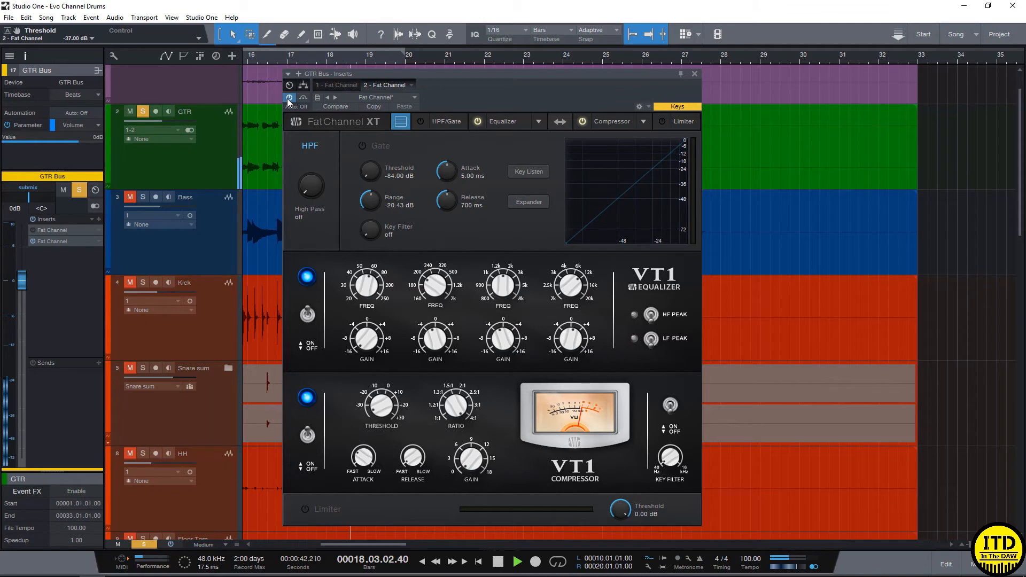
key(space)
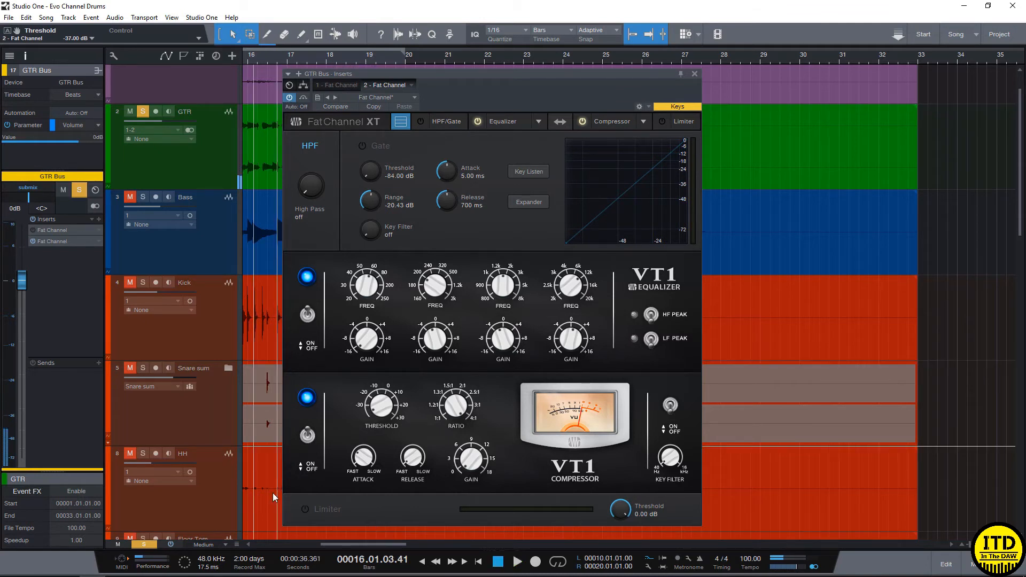
- Raise the VT1 compressor's make-up gain to 2.97 dB, keeping the limiter off
click(306, 509)
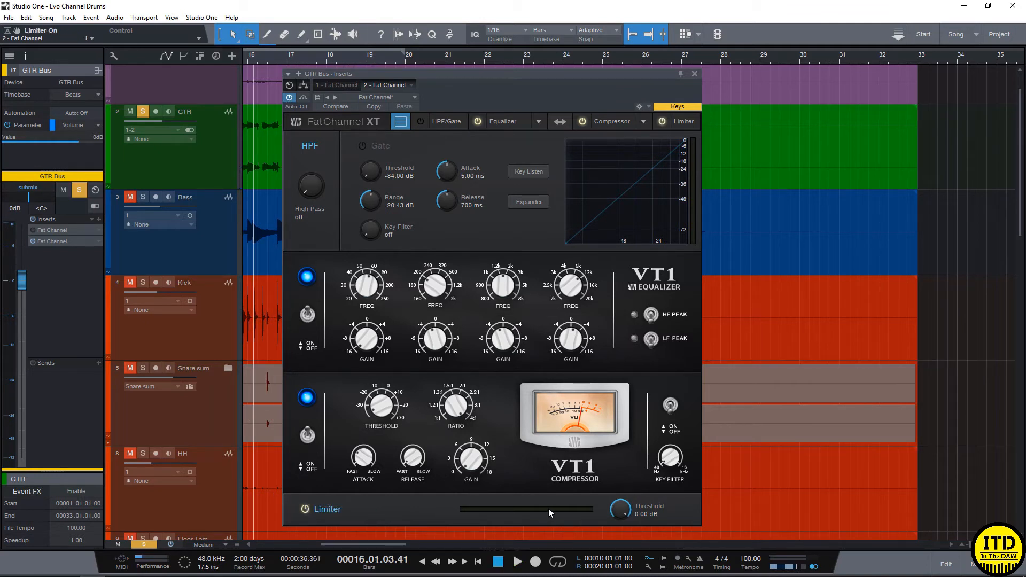
click(305, 508)
drag(473, 464, 472, 458)
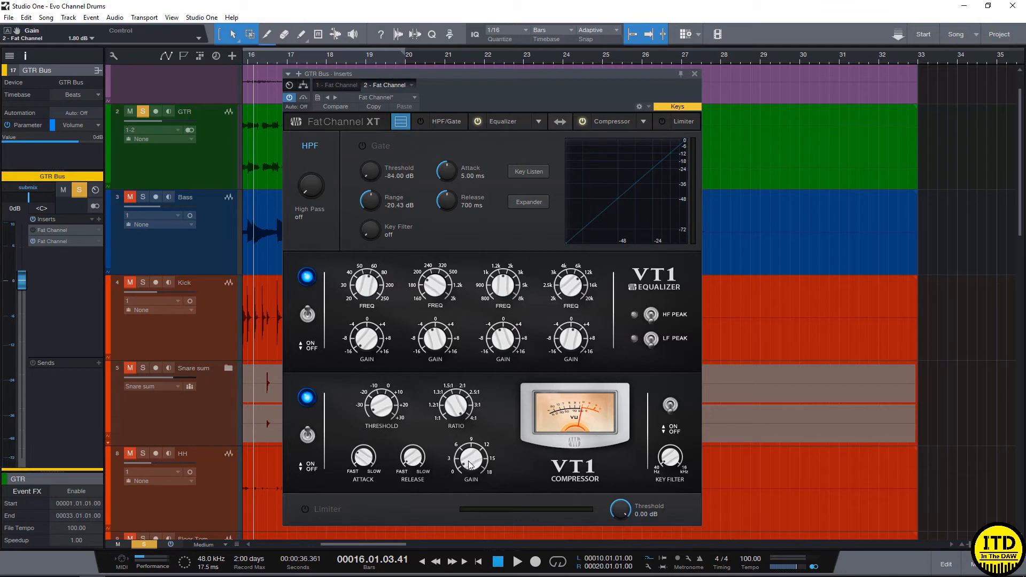
- Audition the guitar with the second Fat Channel bypassed and re-enabled to judge the level match after the make-up gain
key(space)
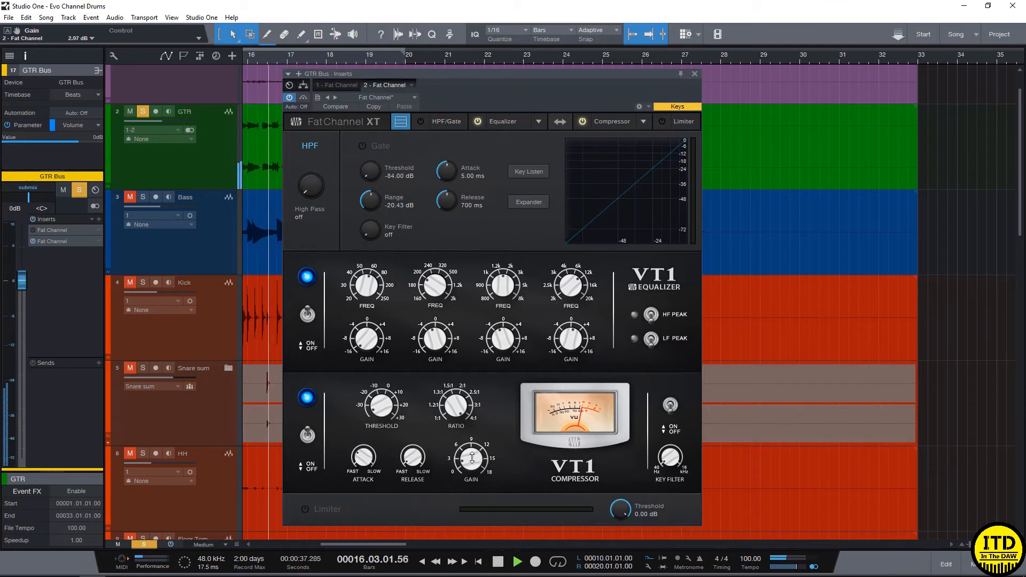
click(293, 98)
click(293, 97)
key(space)
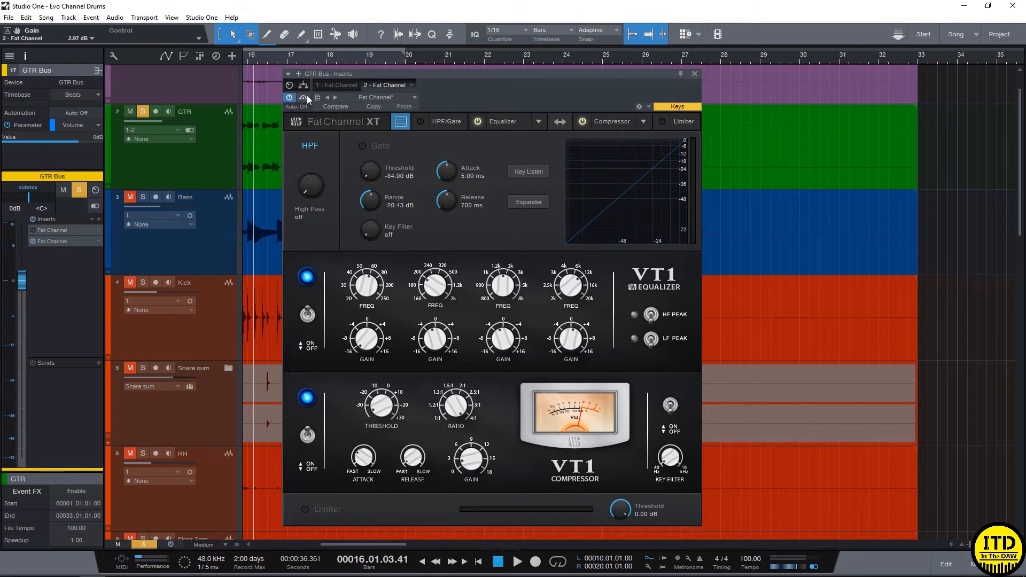
- Compare the soloed guitar through the first Fat Channel's standard processing with the second one's VT1 processing, activating only one at a time
click(290, 98)
click(338, 86)
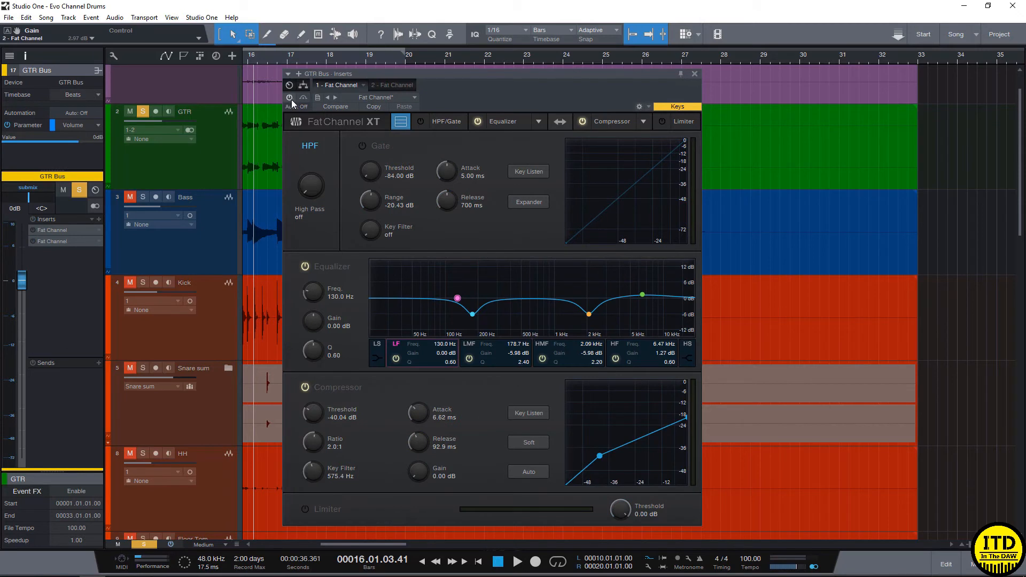
click(290, 98)
key(space)
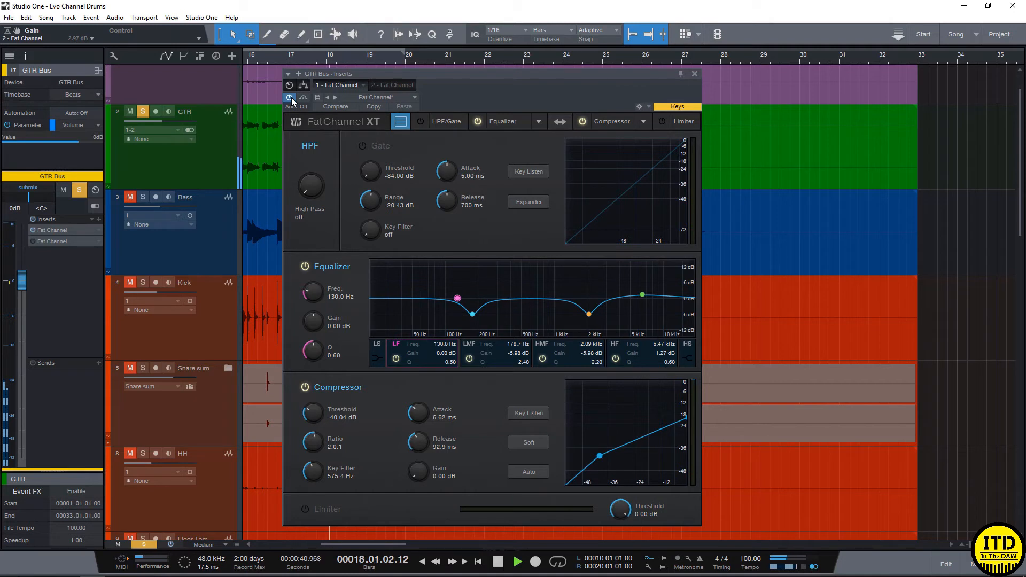
click(291, 96)
click(387, 85)
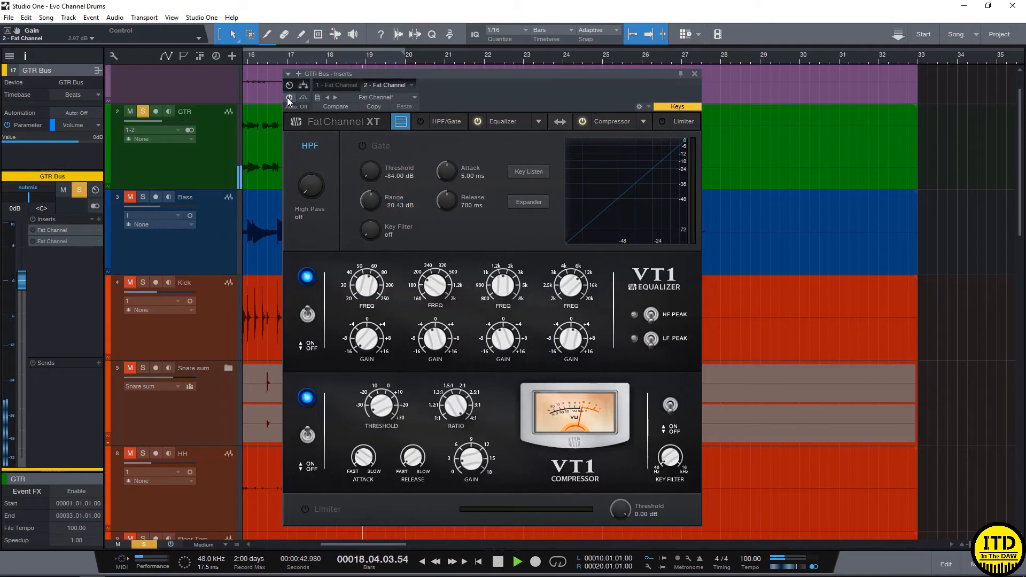
key(space)
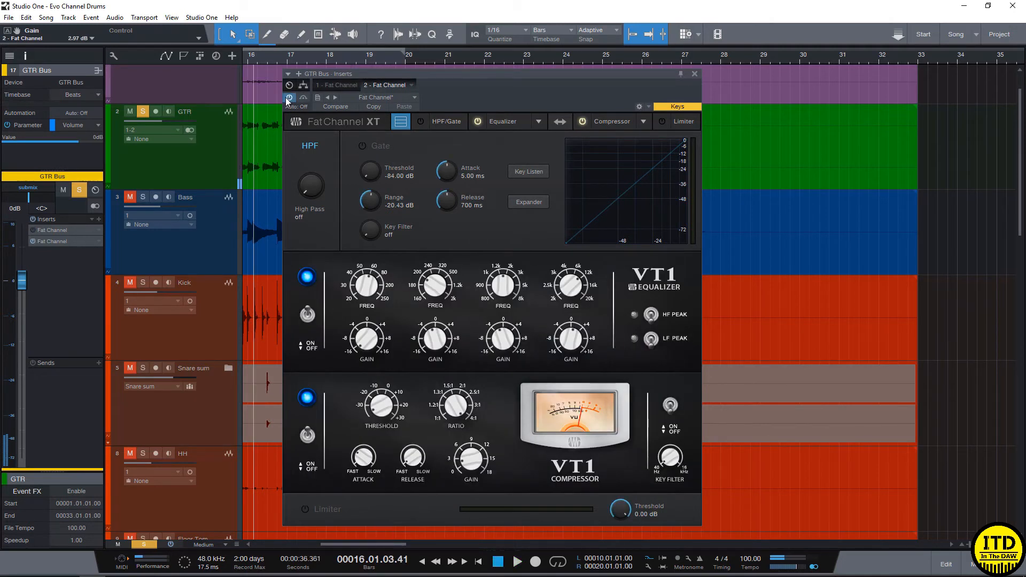
- Unsolo the guitar and compare bypass, the standard Fat Channel and the VT1 Fat Channel in the full mix, leaving only VT1 active
key(s)
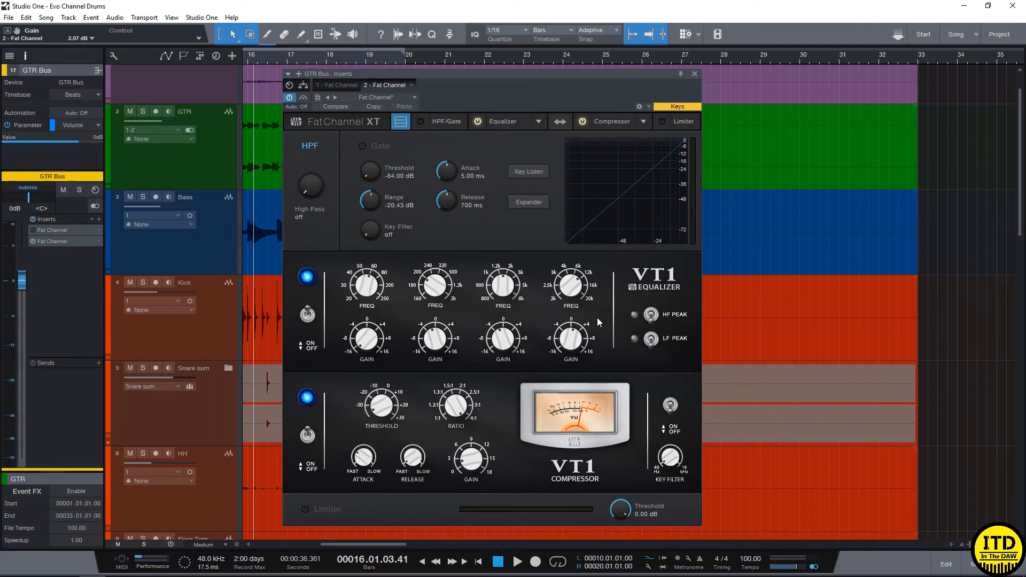
key(space)
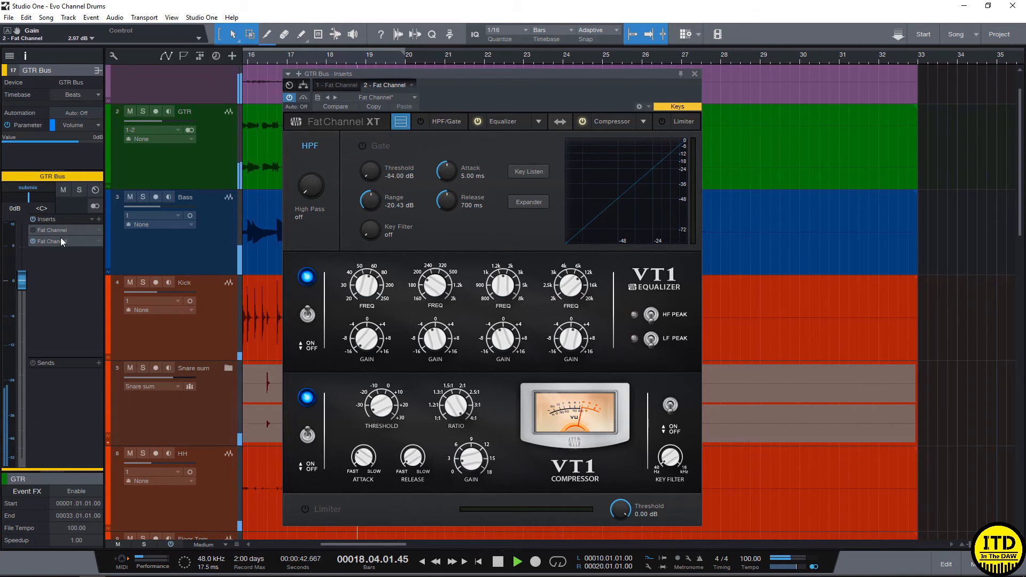
click(33, 242)
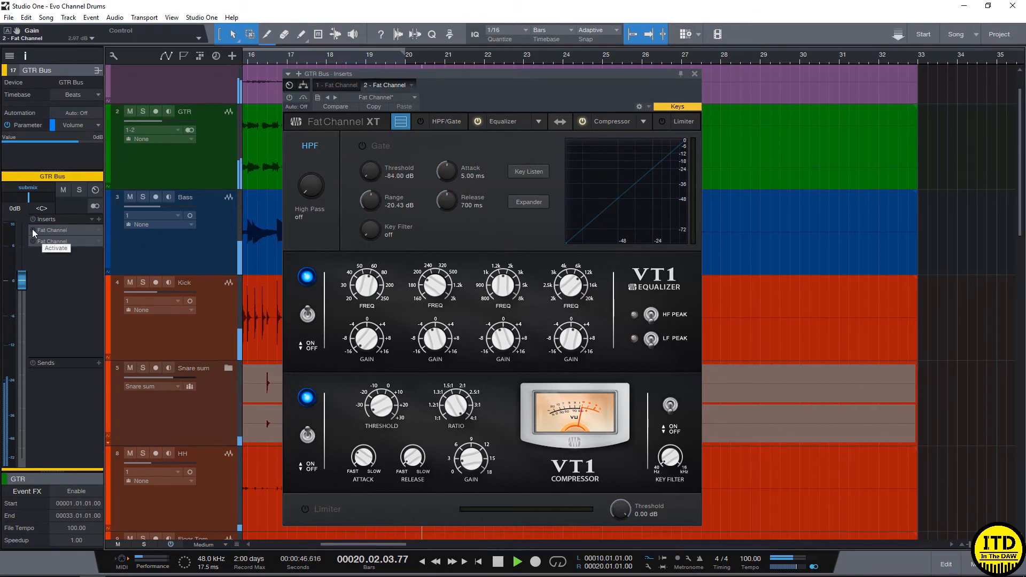
click(31, 229)
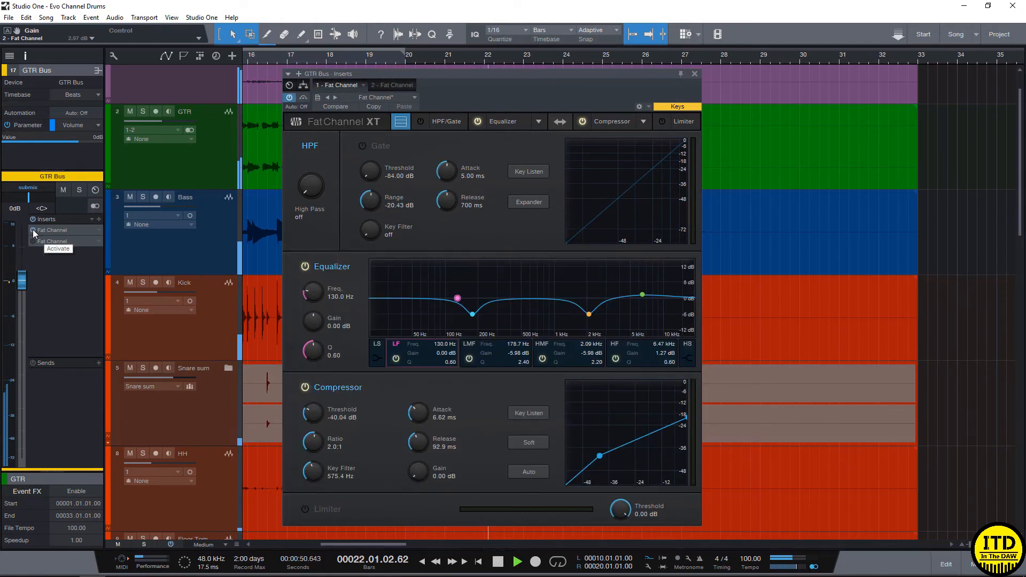
click(47, 243)
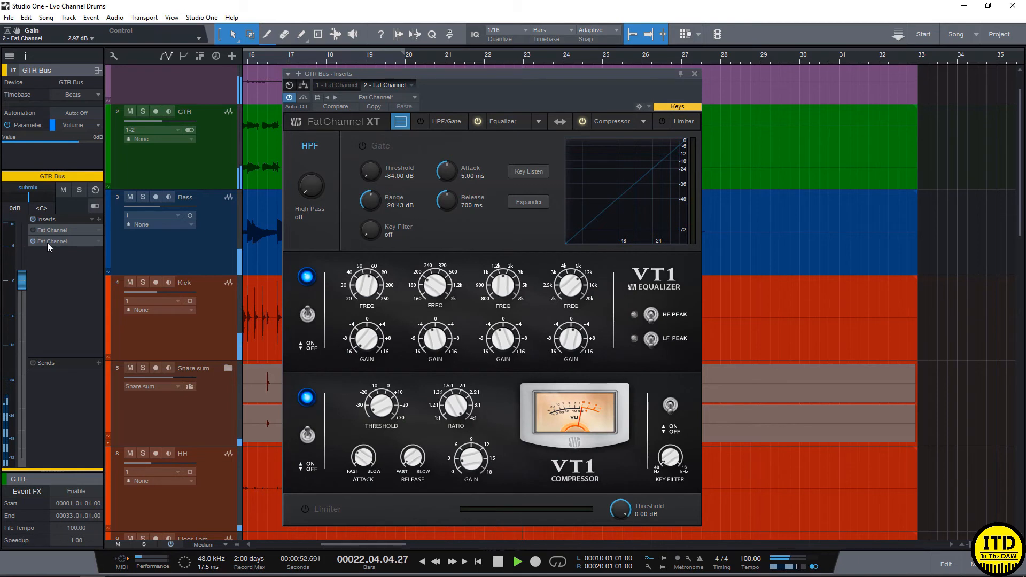
key(space)
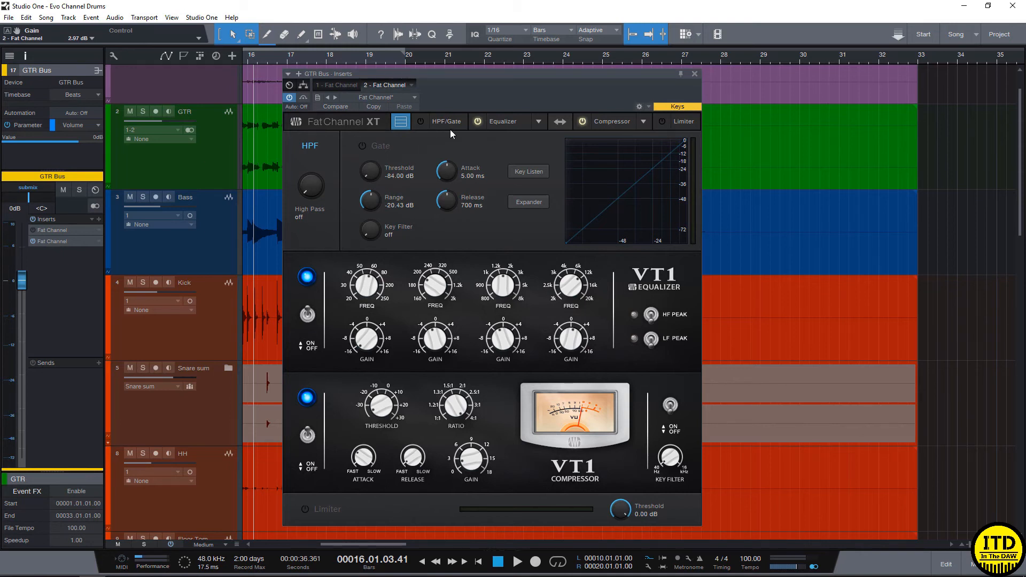
- View the equalizer models available in the second Fat Channel, keeping VT1 EQ selected
click(536, 121)
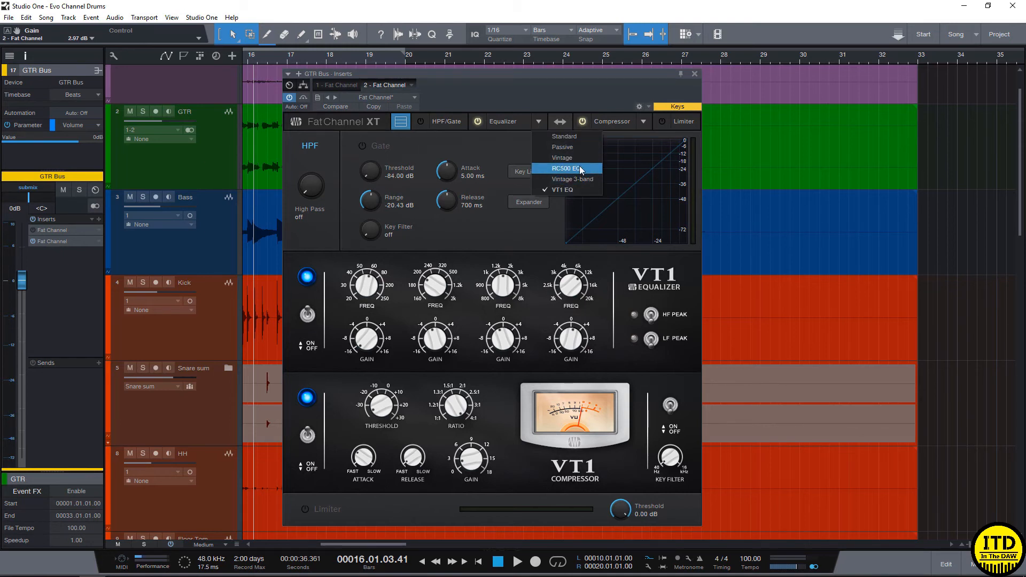
click(531, 229)
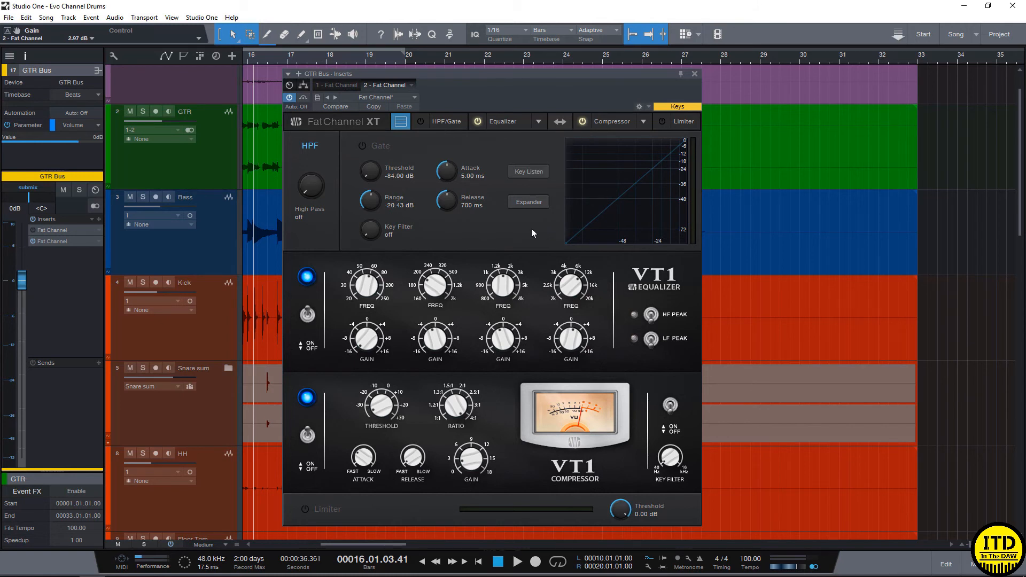